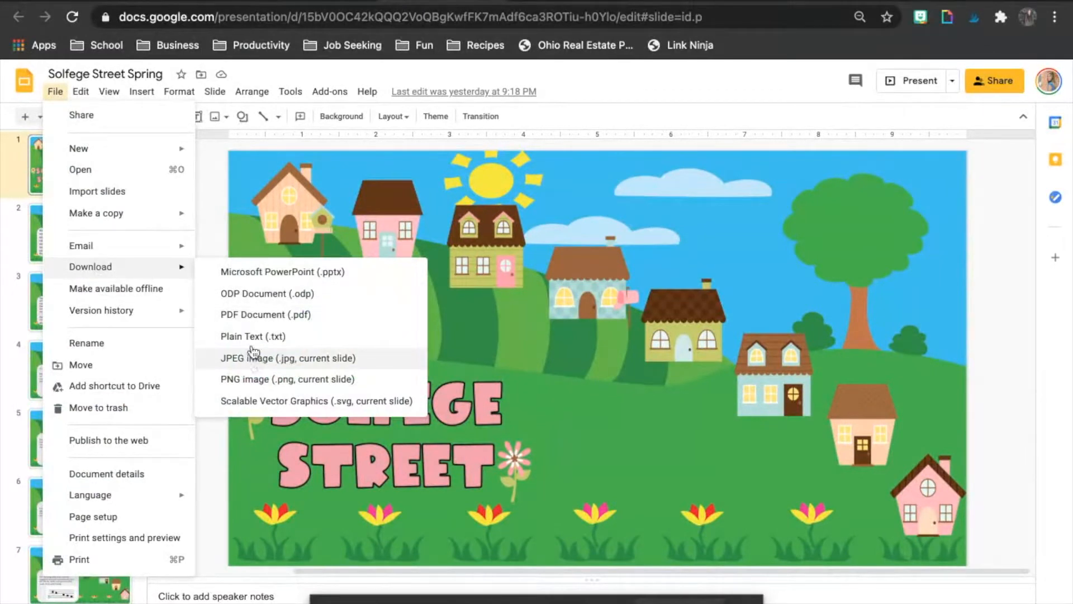
Step: Switch to Canva and create a new blank Instagram Post design
left_click(212, 218)
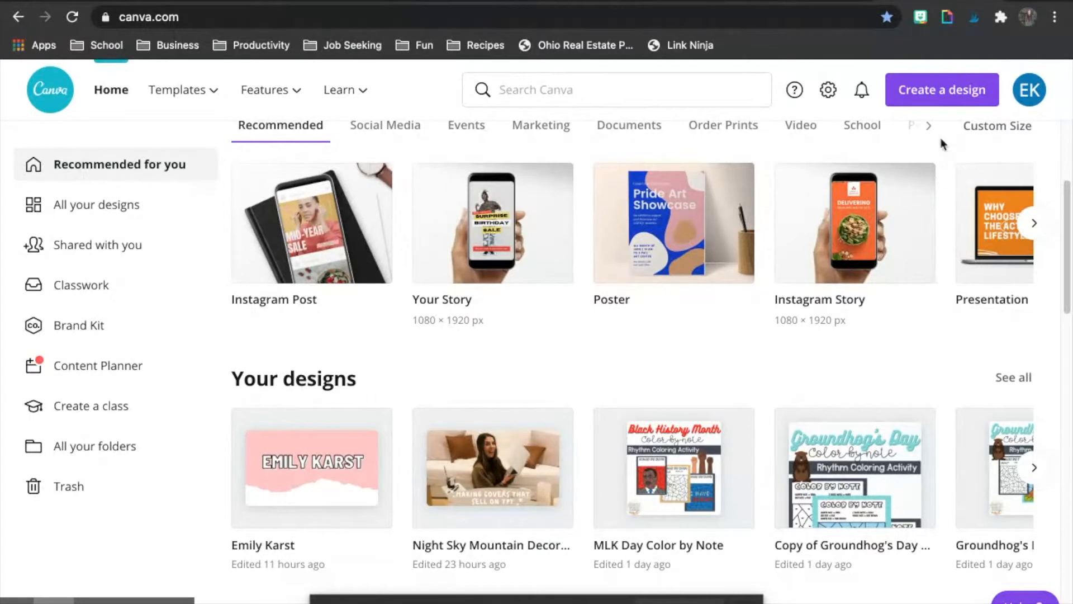
left_click(932, 99)
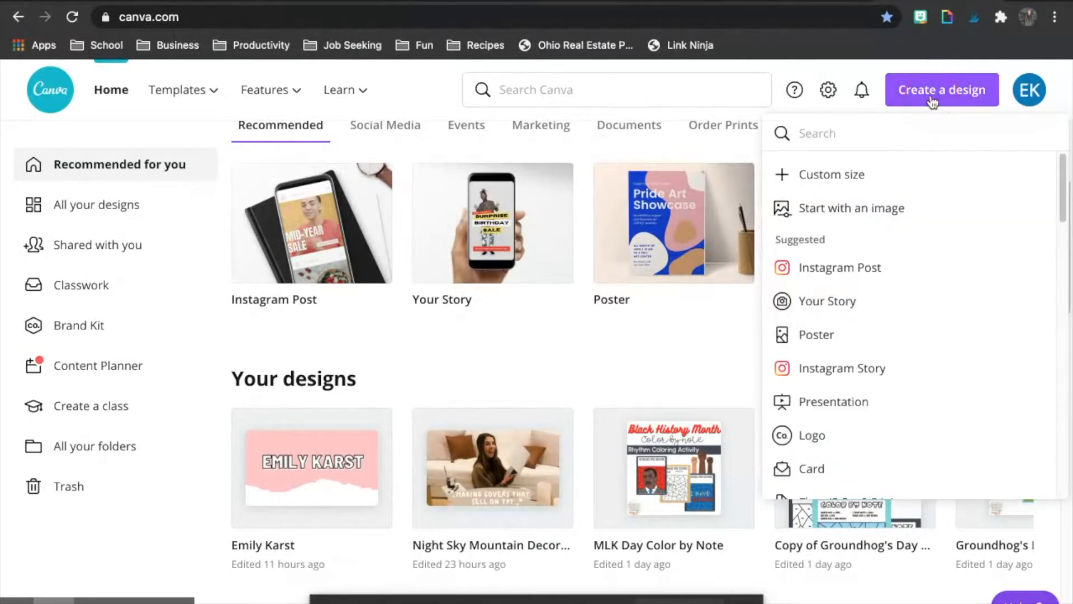
left_click(826, 268)
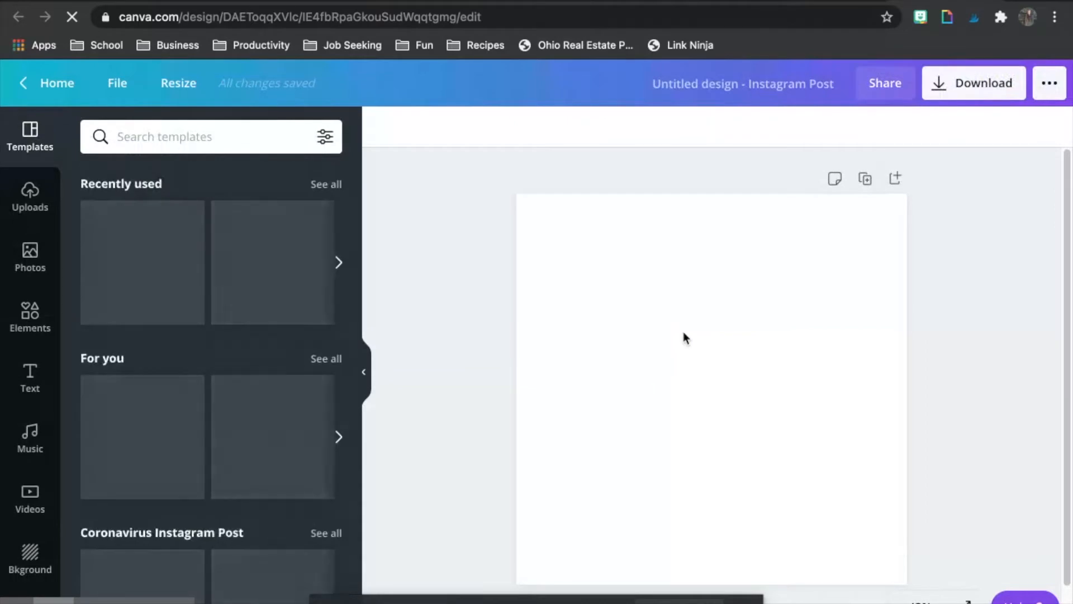
Step: Upload Solfege Street Spring.jpg and Solfege Street Spring (1) through (4).jpg from the Downloads folder
left_click(31, 199)
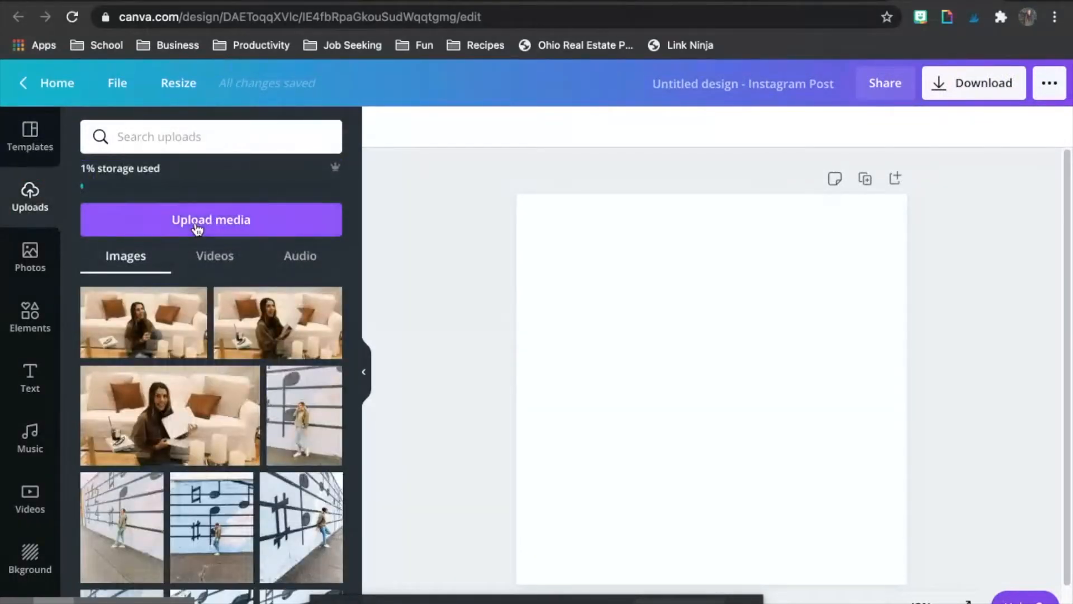
left_click(196, 224)
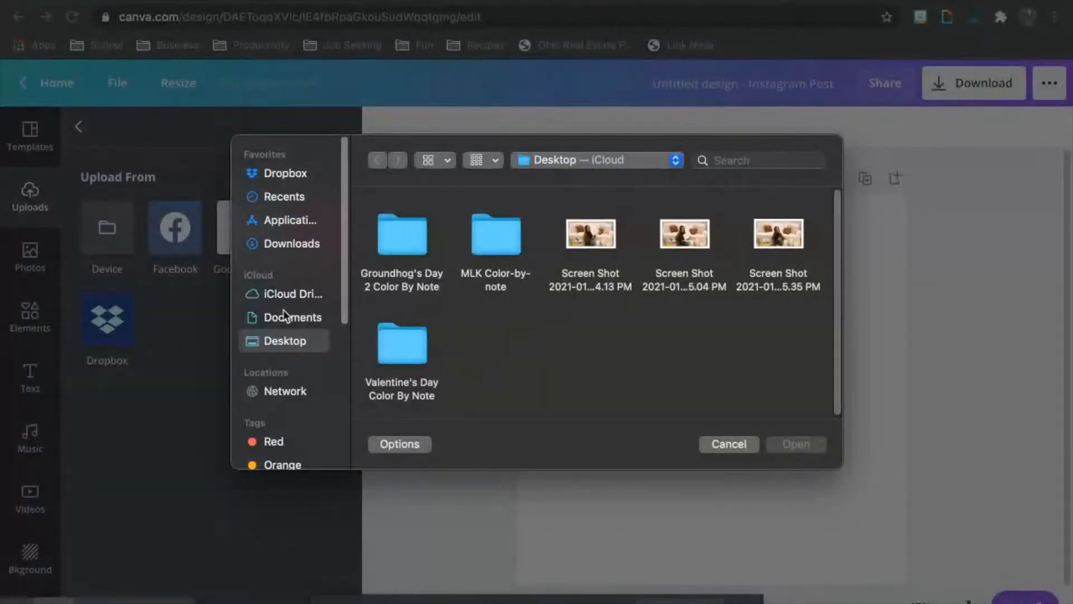
left_click(268, 244)
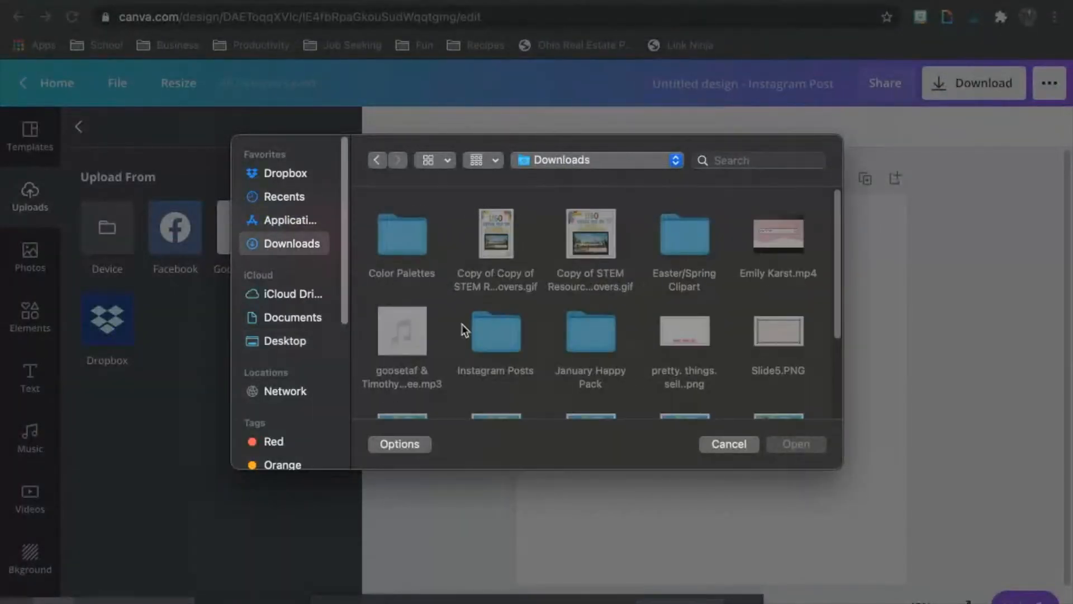
scroll(467, 325, "down", 3)
left_click(400, 263)
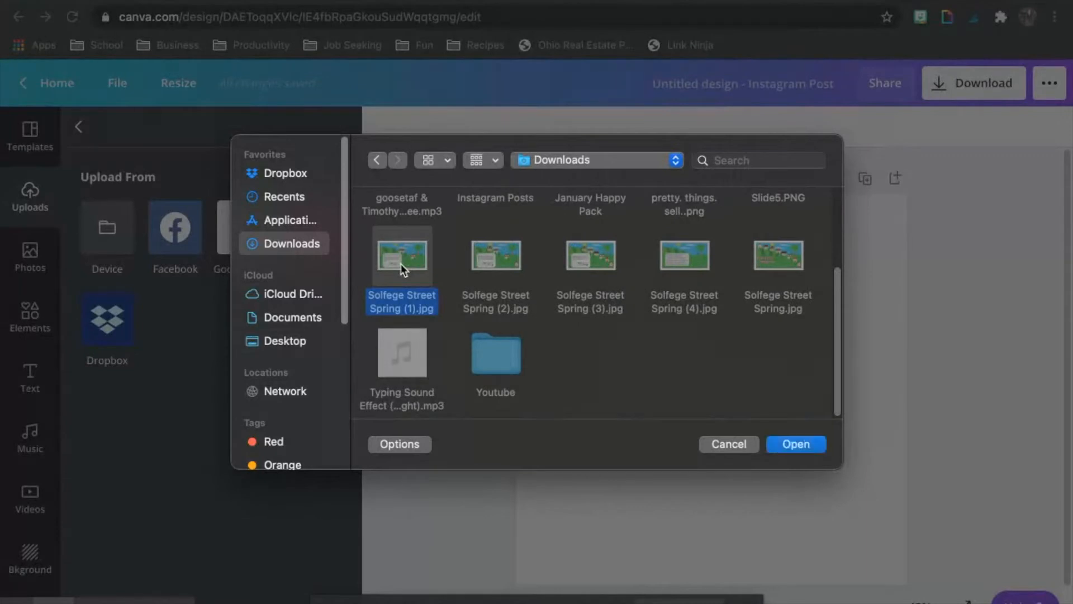
left_click(488, 250, "shift")
left_click(589, 256, "shift")
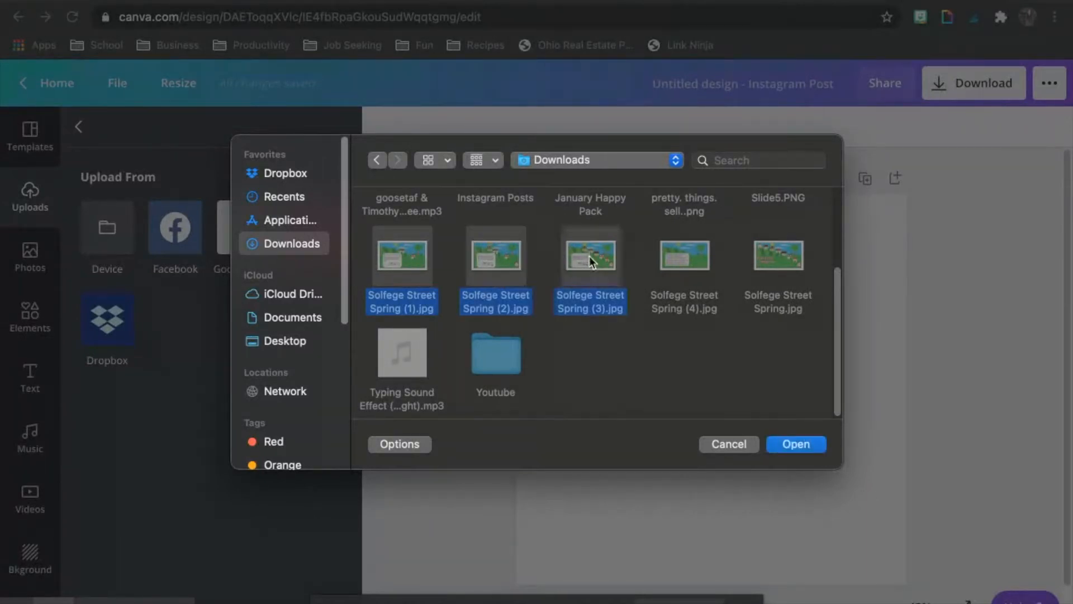
left_click(683, 253, "shift")
left_click(757, 259, "shift")
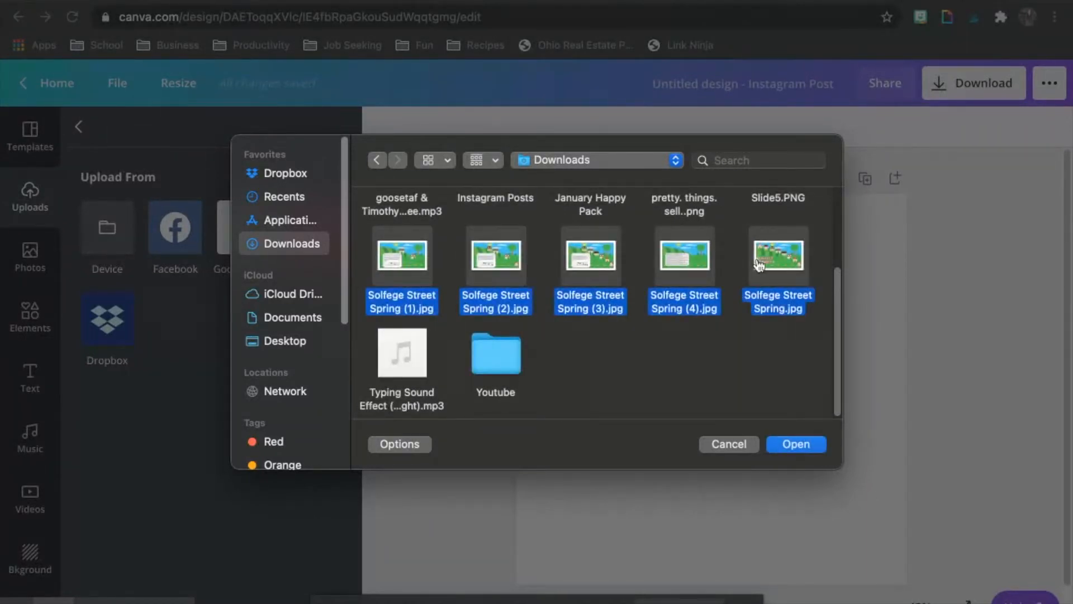
key("Return")
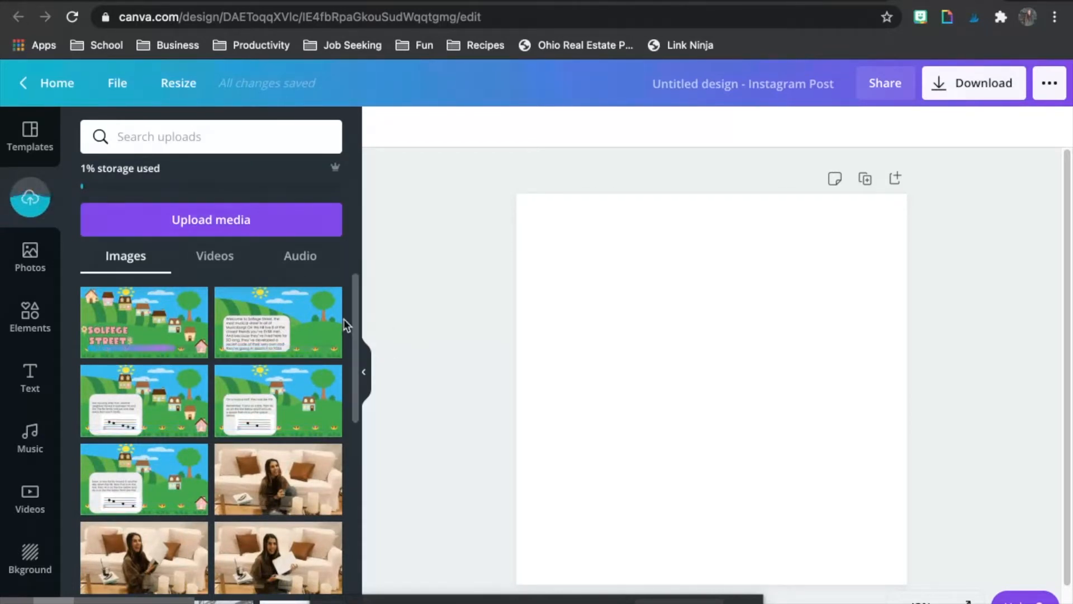
Step: Add a square shape and stretch it into a horizontal band across the full width of the page
left_click(30, 316)
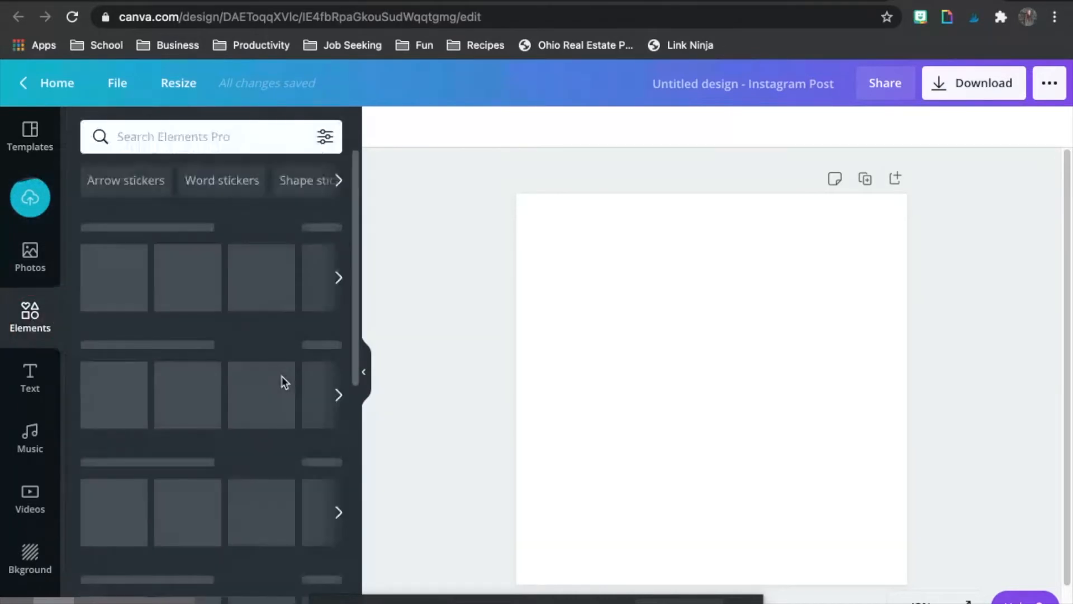
scroll(235, 321, "down", 5)
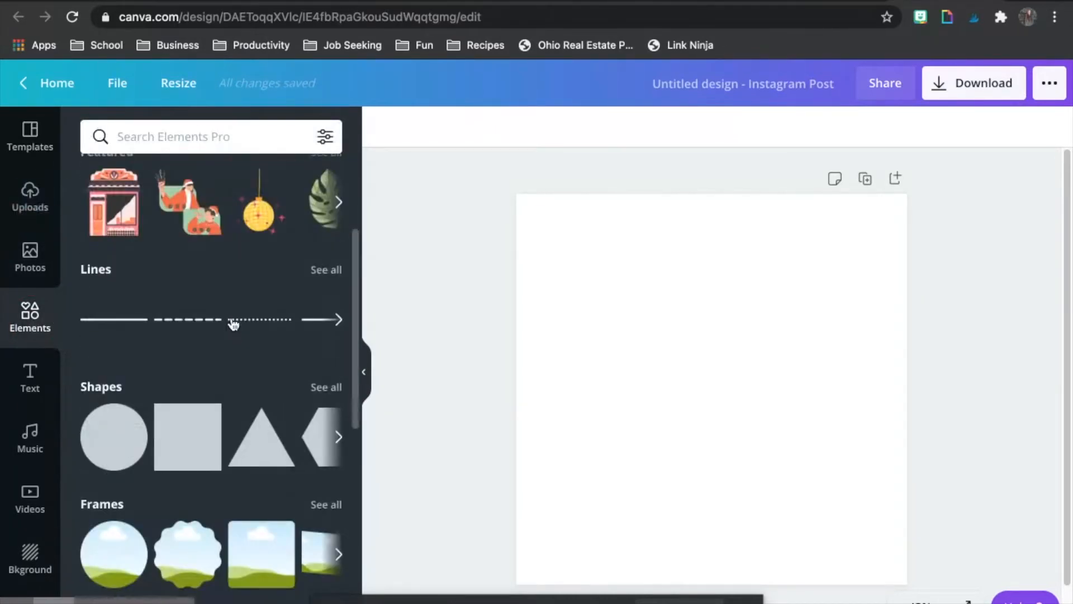
left_click_drag(205, 339, 554, 304)
left_click_drag(626, 480, 624, 479)
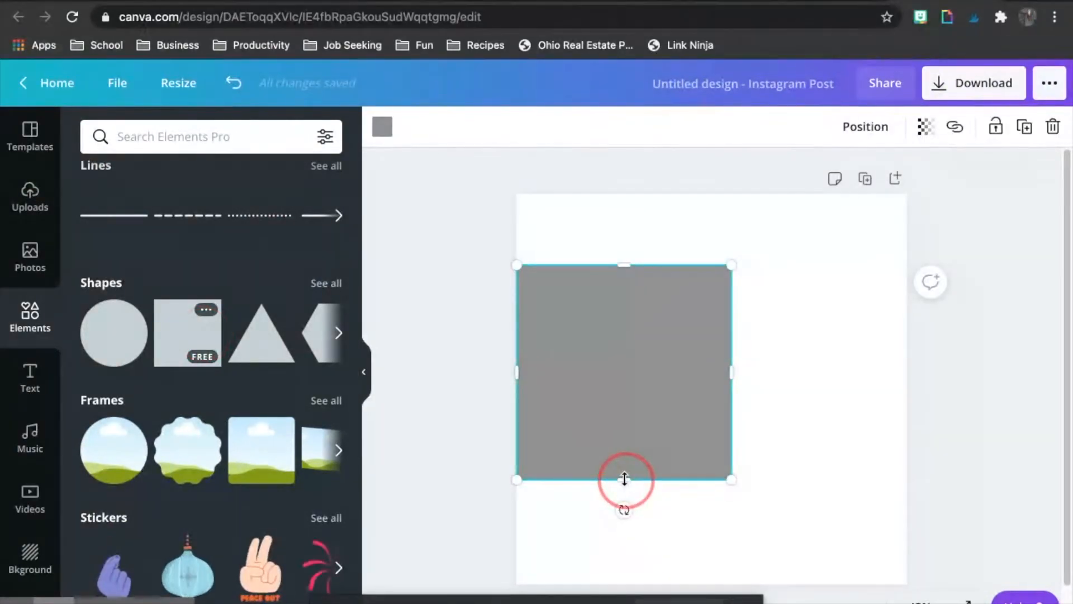
left_click_drag(630, 409, 632, 406)
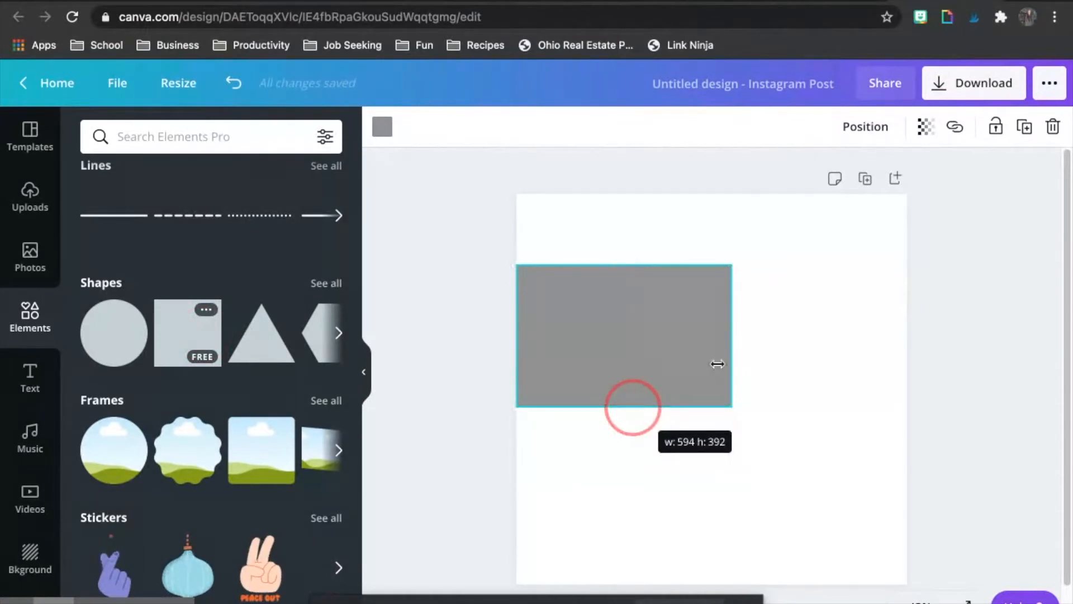
left_click_drag(732, 338, 909, 326)
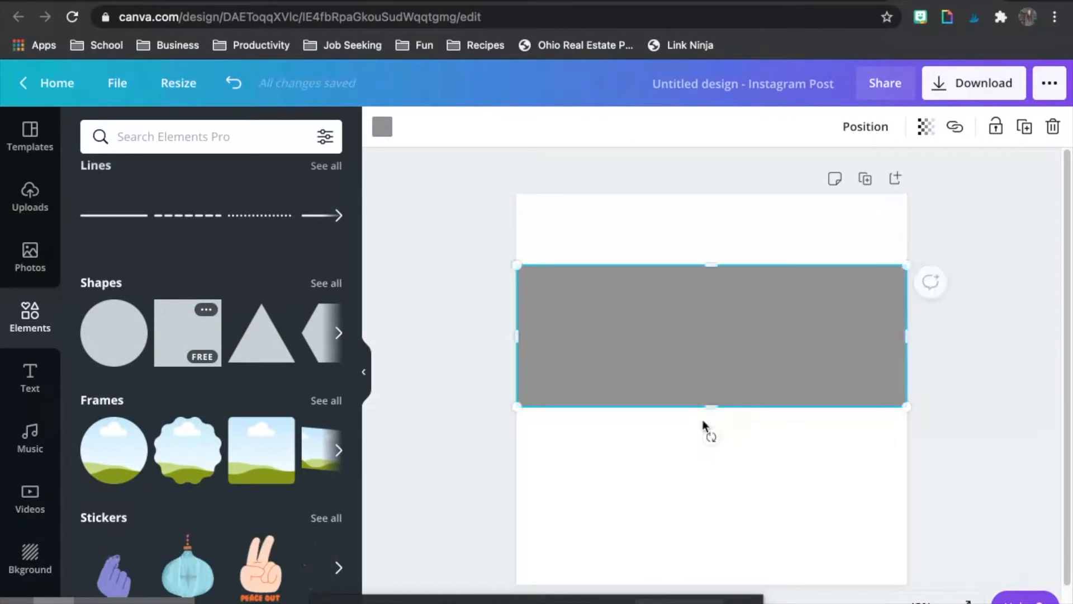
left_click_drag(714, 412, 718, 362)
left_click(408, 301)
Step: Recolor the band with the light teal from the Pastel Blonde palette and make it thinner by lowering its upper edge
left_click(609, 284)
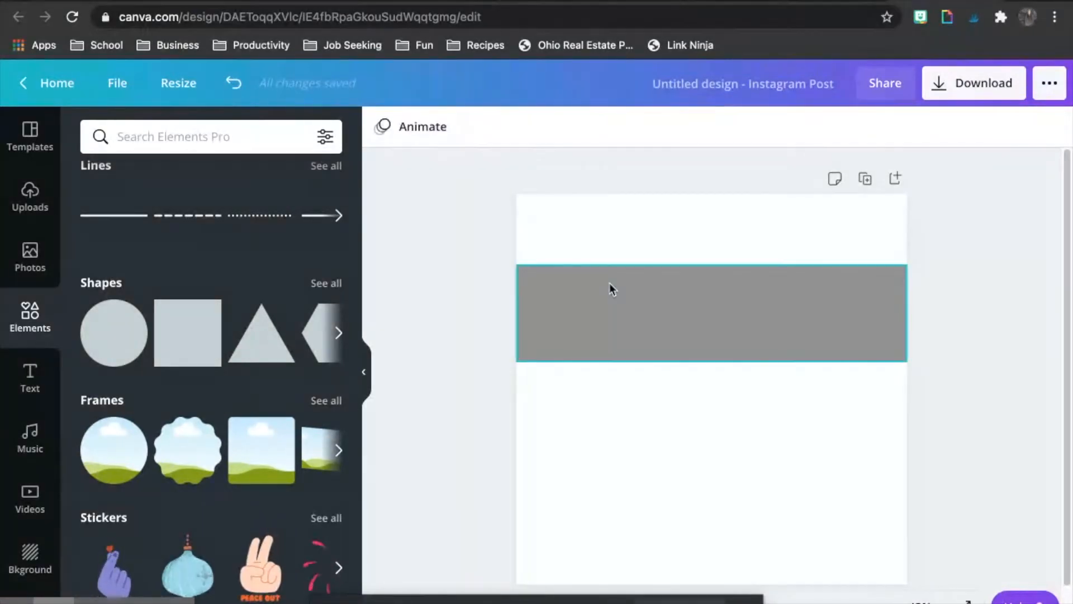
left_click(383, 126)
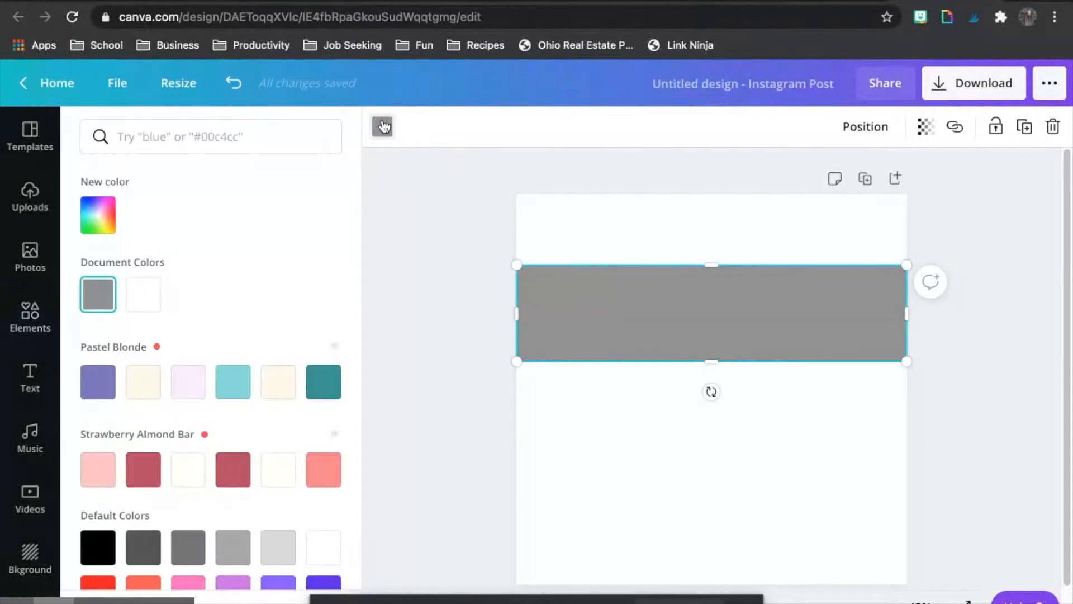
scroll(255, 255, "down", 3)
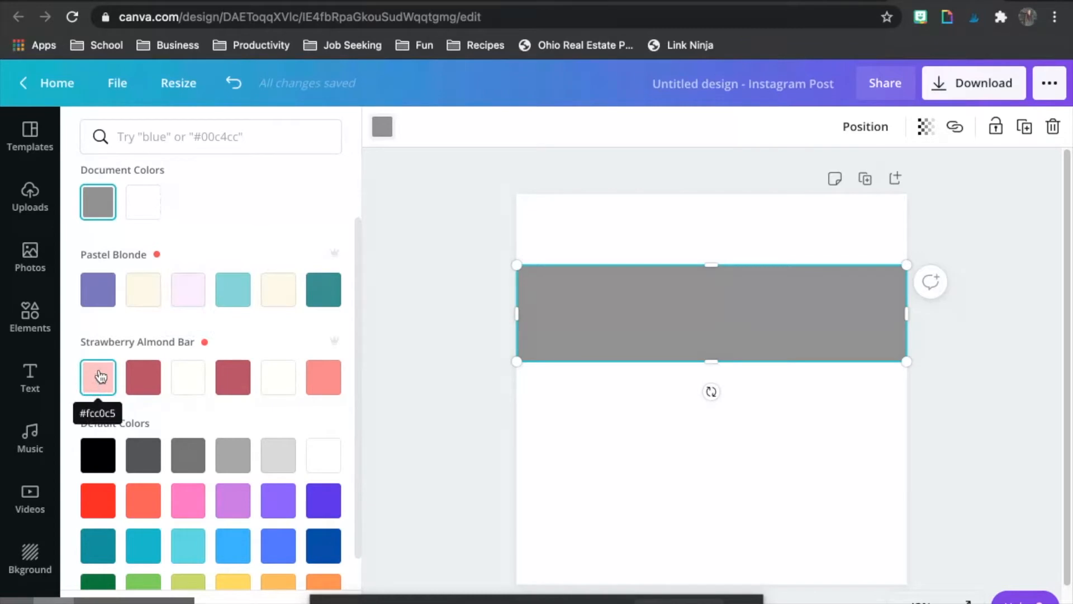
left_click(232, 290)
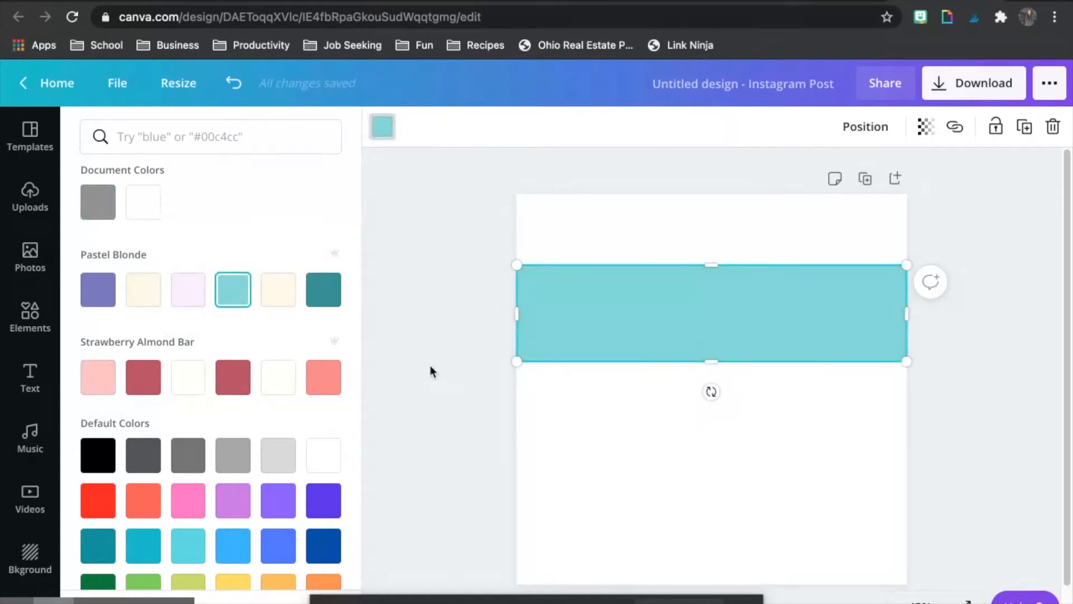
left_click(430, 366)
left_click_drag(711, 265, 710, 293)
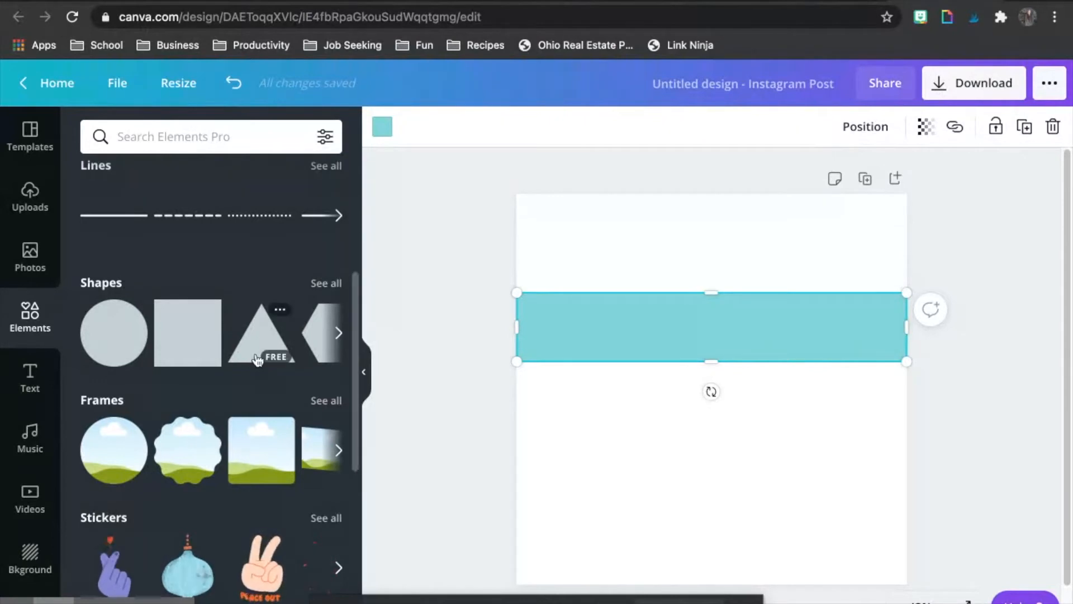
Step: Add the desktop monitor frame to the page's lower-right corner below the band and enlarge it
scroll(256, 360, "down", 5)
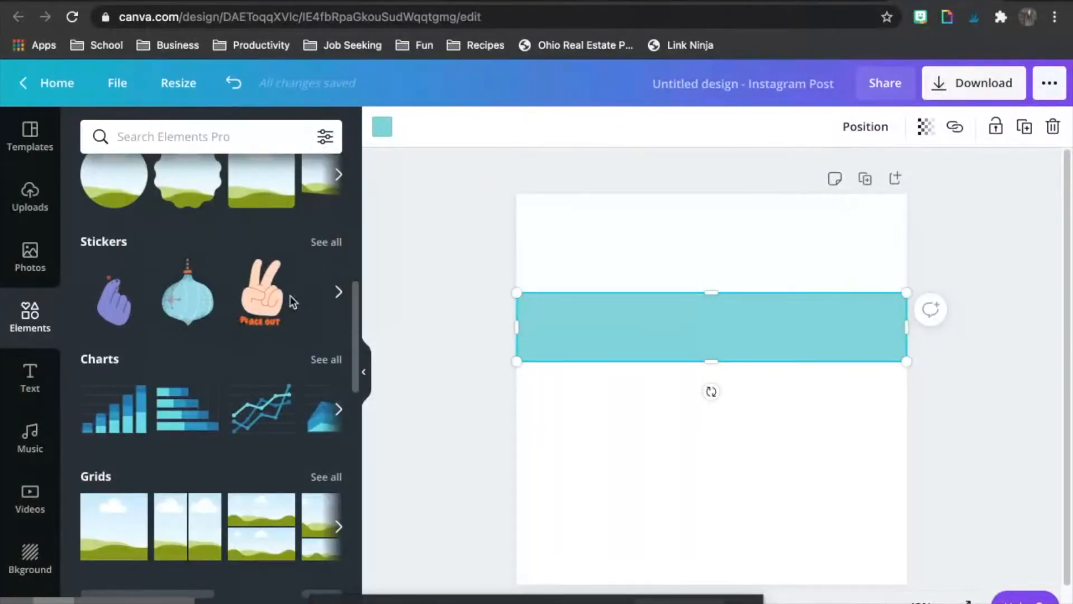
scroll(291, 303, "up", 2)
left_click(335, 230)
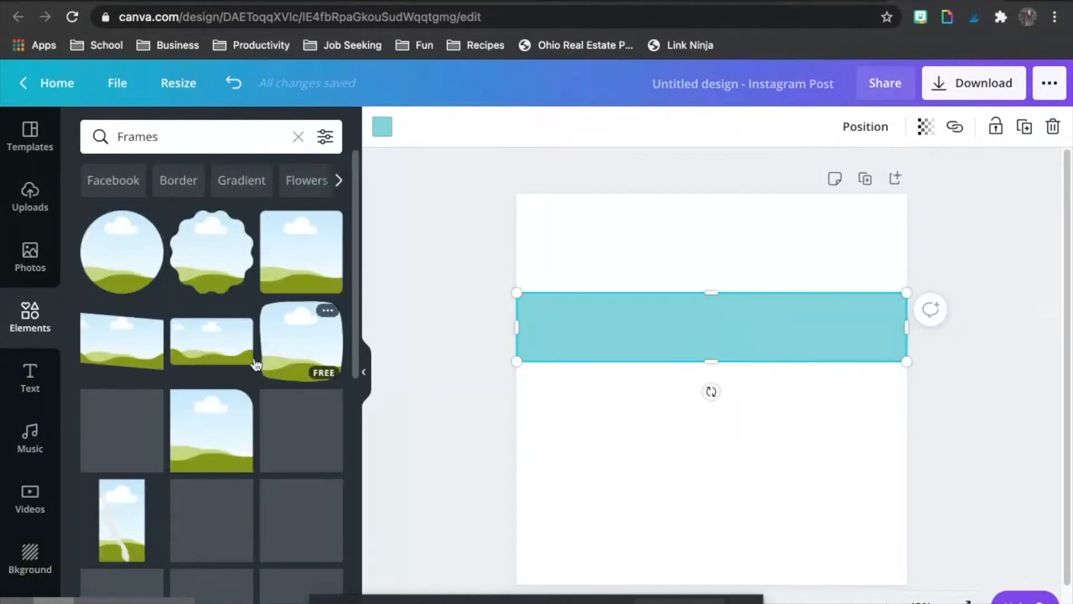
scroll(202, 368, "down", 3)
scroll(202, 368, "down", 5)
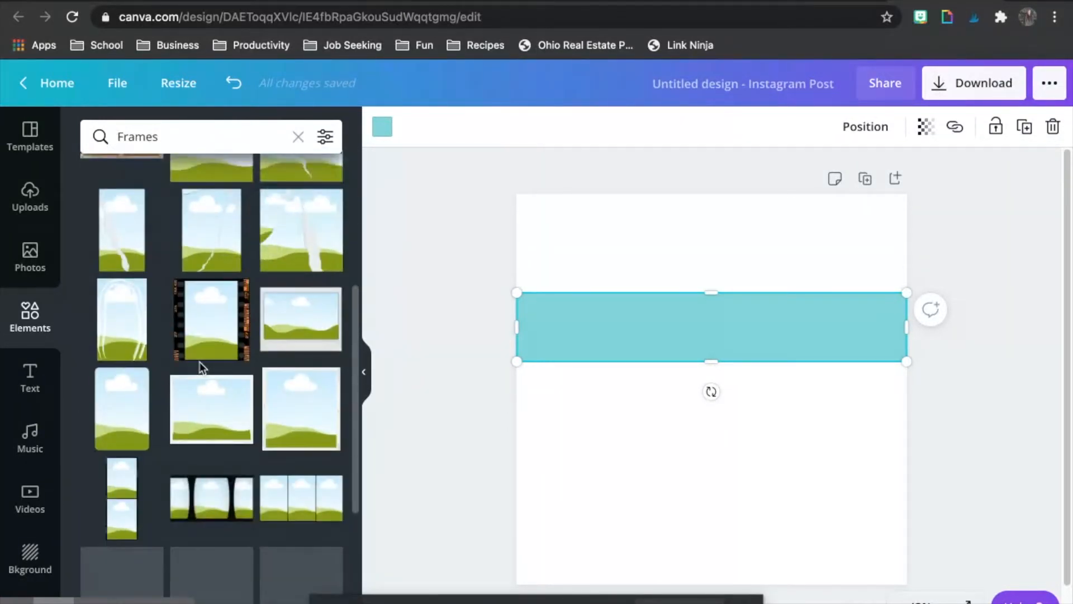
scroll(202, 368, "down", 3)
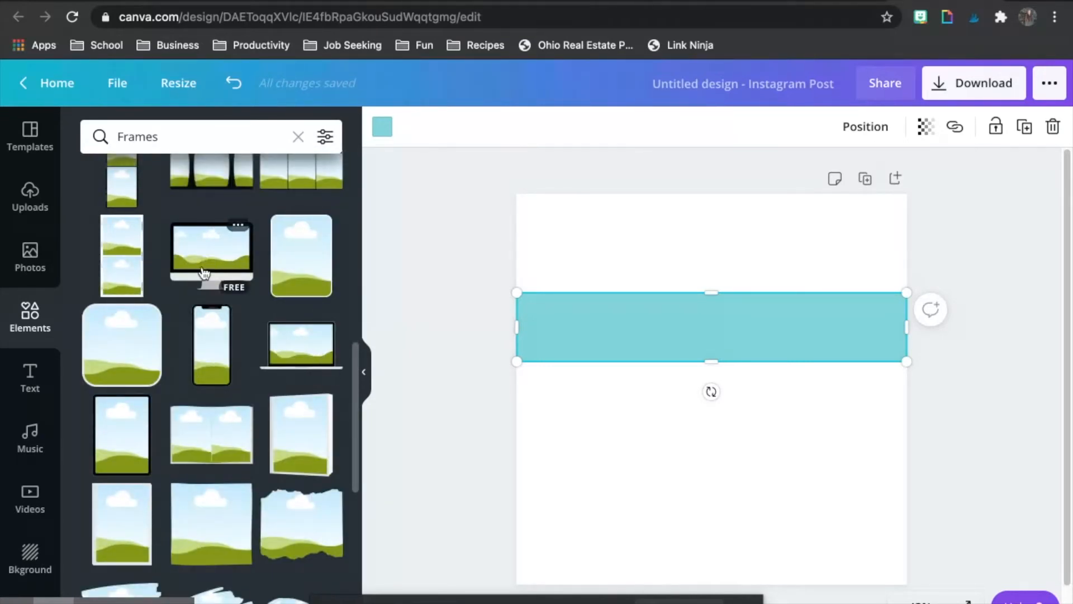
left_click_drag(446, 373, 724, 467)
left_click(720, 463)
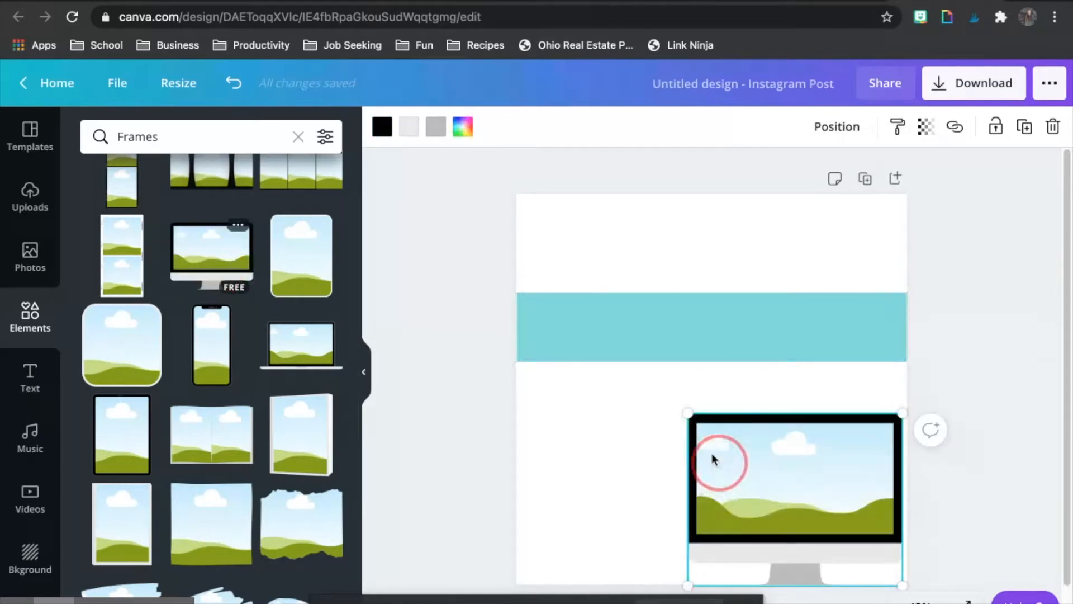
left_click_drag(689, 417, 644, 378)
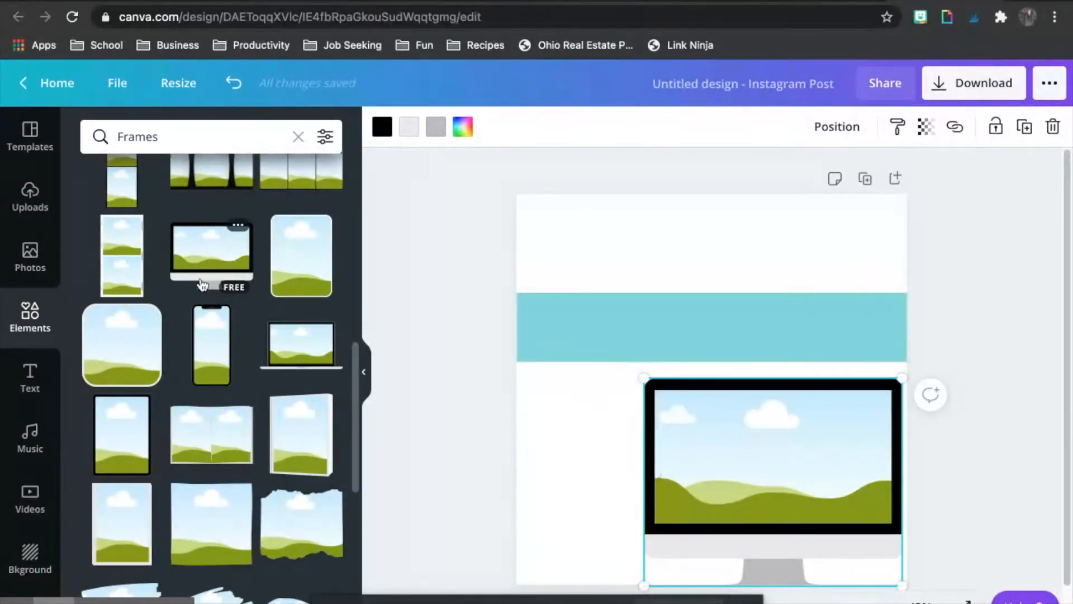
Step: Fill the monitor frame with the uploaded Solfege Street title slide and shrink it toward the page's lower-right corner
left_click(31, 269)
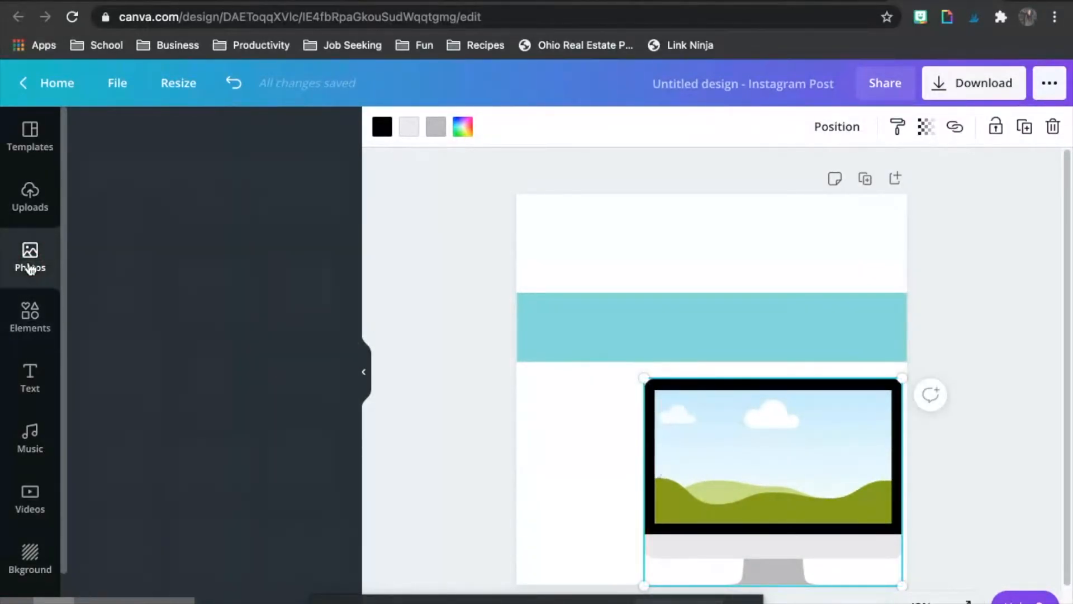
left_click(32, 208)
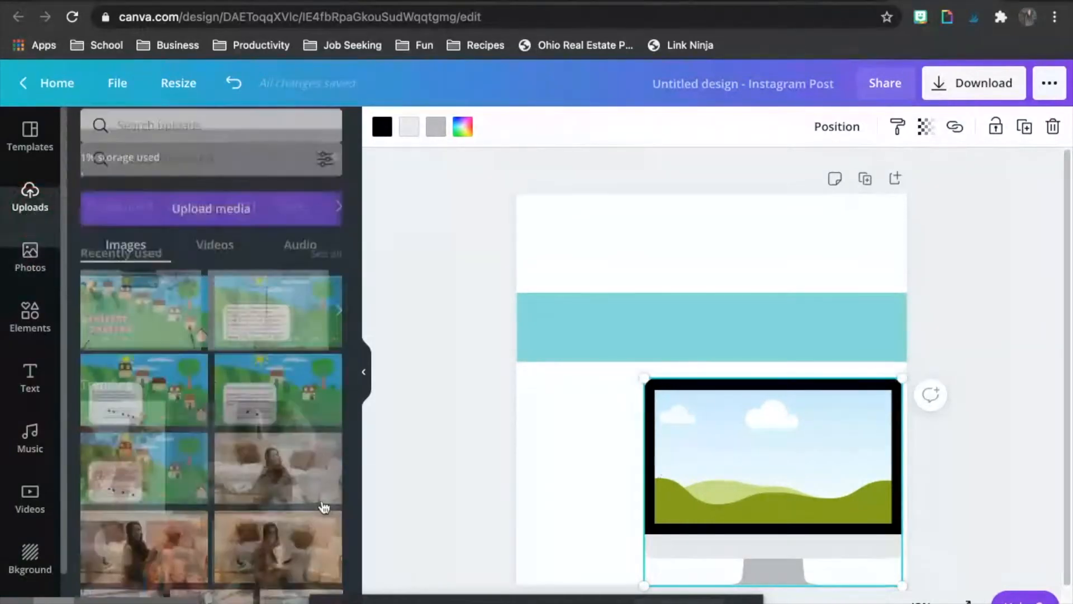
left_click_drag(153, 338, 728, 476)
left_click(471, 447)
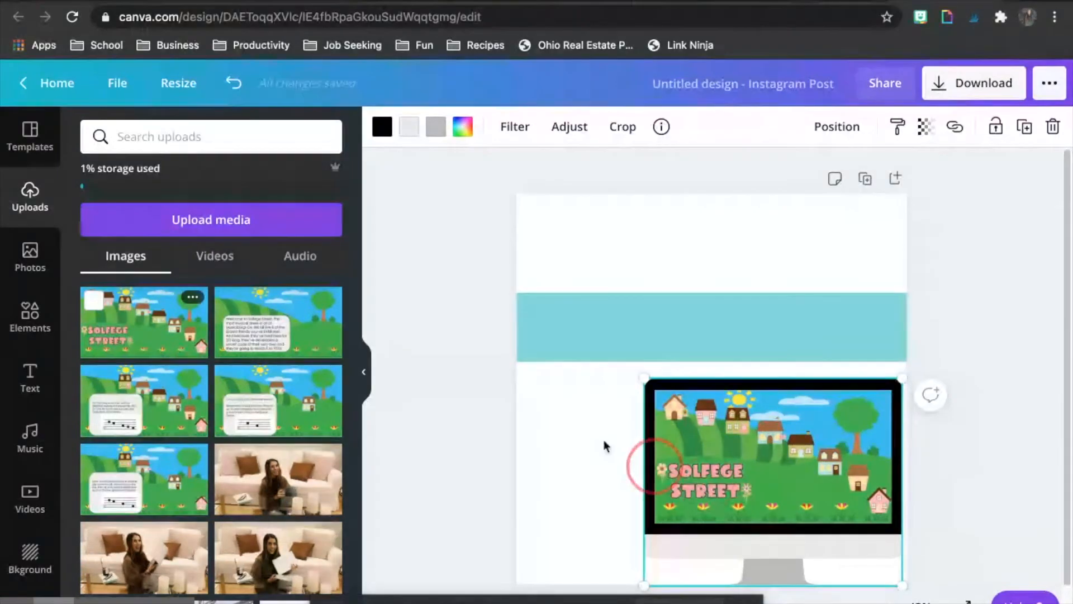
left_click_drag(662, 397, 699, 426)
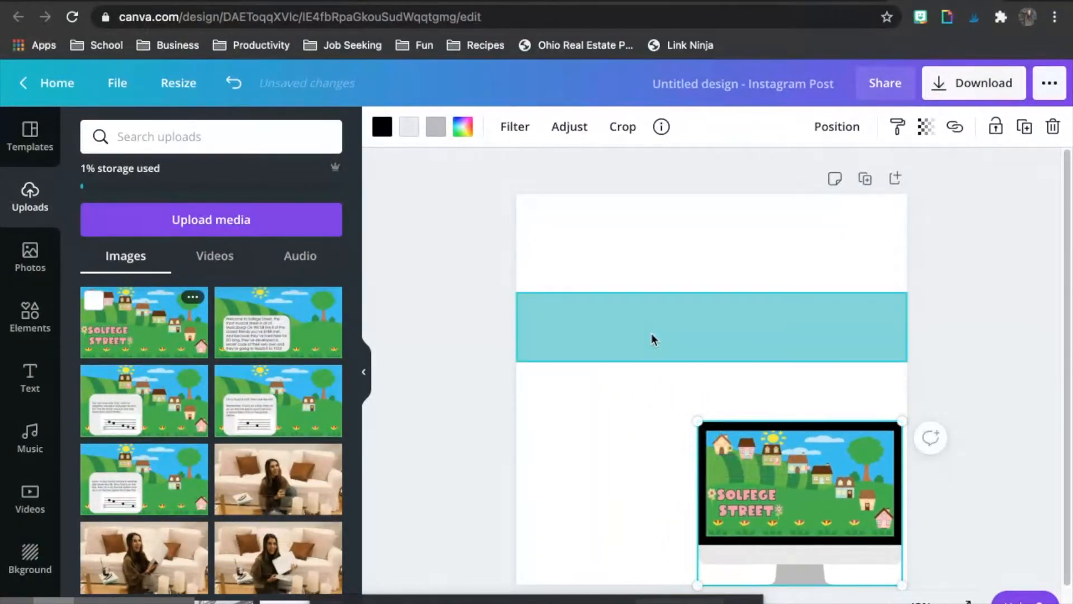
Step: Duplicate the teal band and reshape the copy into a slide-shaped rectangle below the band, overlapping the monitor's left part
left_click(652, 335)
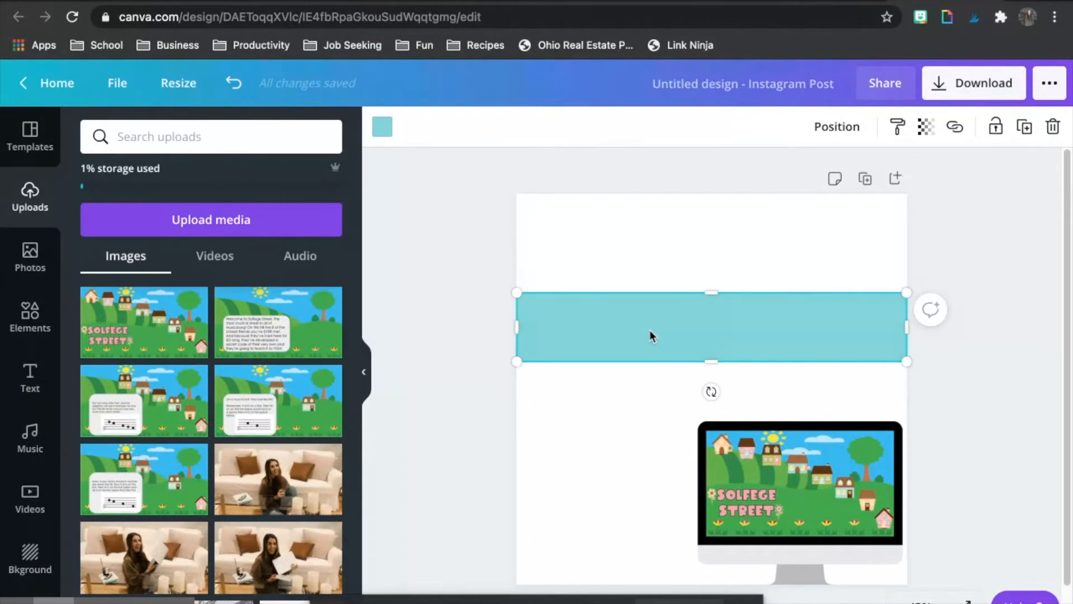
left_click_drag(659, 330, 655, 382)
left_click_drag(539, 386, 665, 388)
left_click(785, 387)
left_click_drag(785, 387, 666, 455)
left_click_drag(665, 521, 664, 521)
left_click_drag(665, 421, 666, 389)
Step: Send the teal rectangle behind the monitor
right_click(659, 444)
left_click(697, 458)
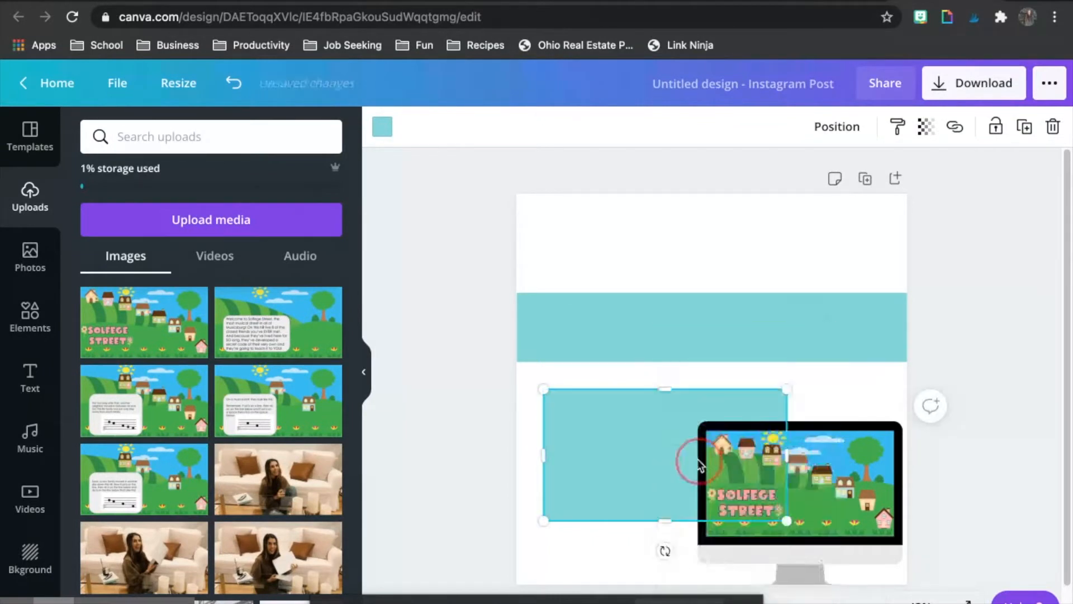
left_click(427, 418)
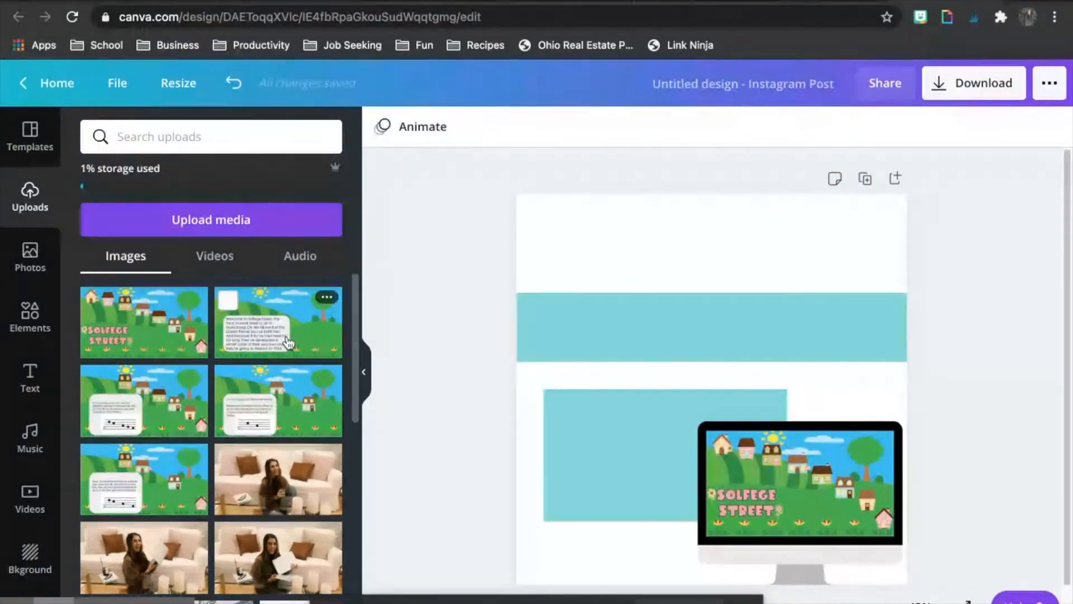
Step: Place the uploaded slide with the music-note box onto the teal rectangle and size it to leave a thin teal border
left_click_drag(131, 407, 607, 442)
left_click_drag(797, 533, 775, 507)
left_click_drag(675, 467, 660, 461)
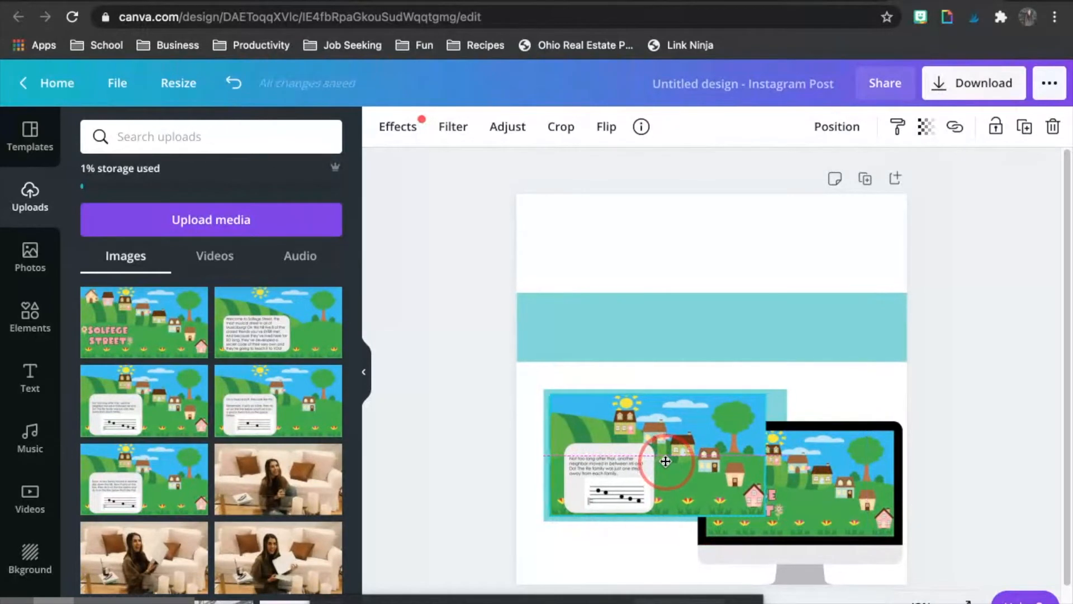
Step: Narrow the teal rectangle from its right side so it frames the slide with an even border
left_click(784, 414)
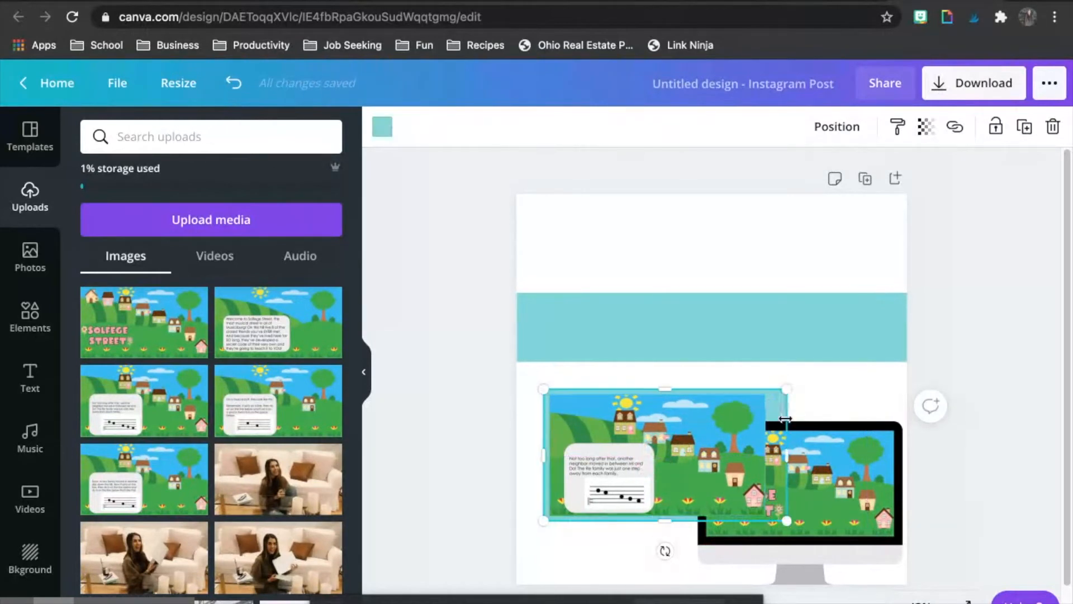
left_click_drag(787, 457, 771, 458)
left_click(980, 516)
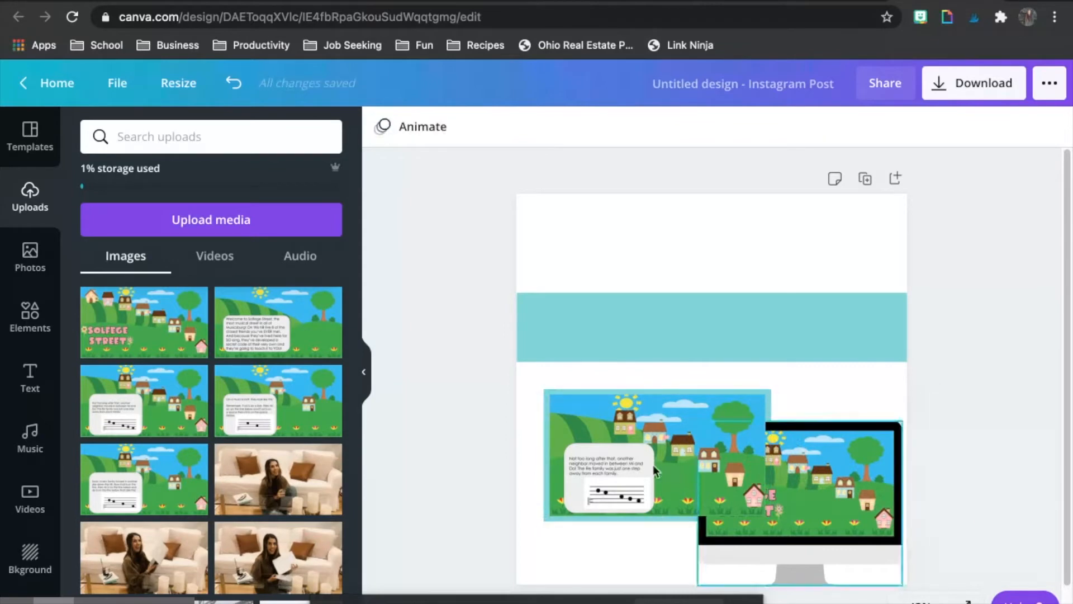
Step: Bring the monitor mockup to the front, over the slide image
left_click(869, 496)
right_click(868, 494)
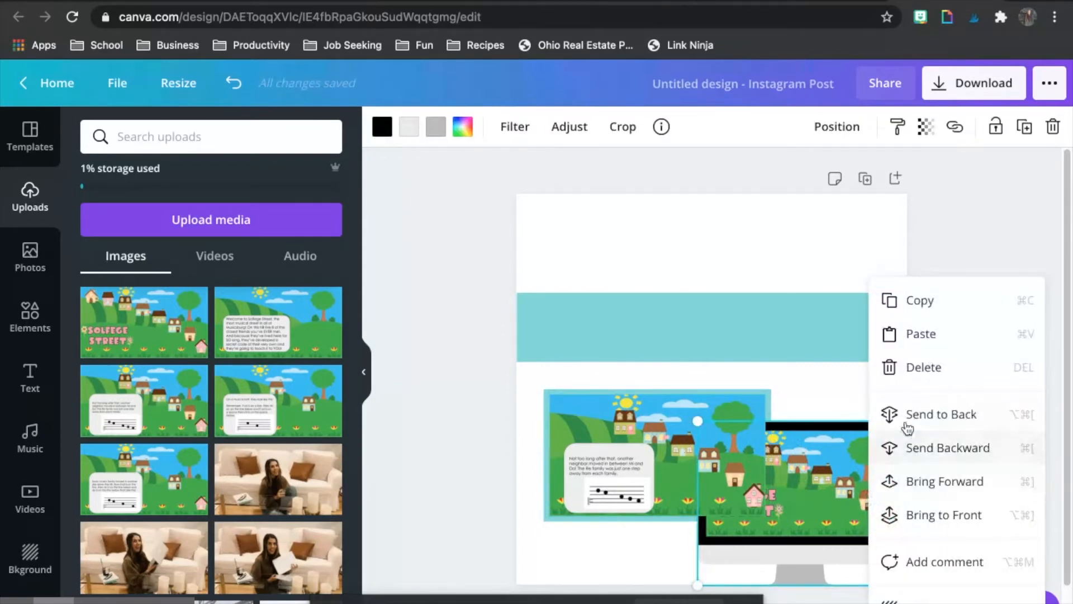
left_click(943, 514)
left_click(1009, 453)
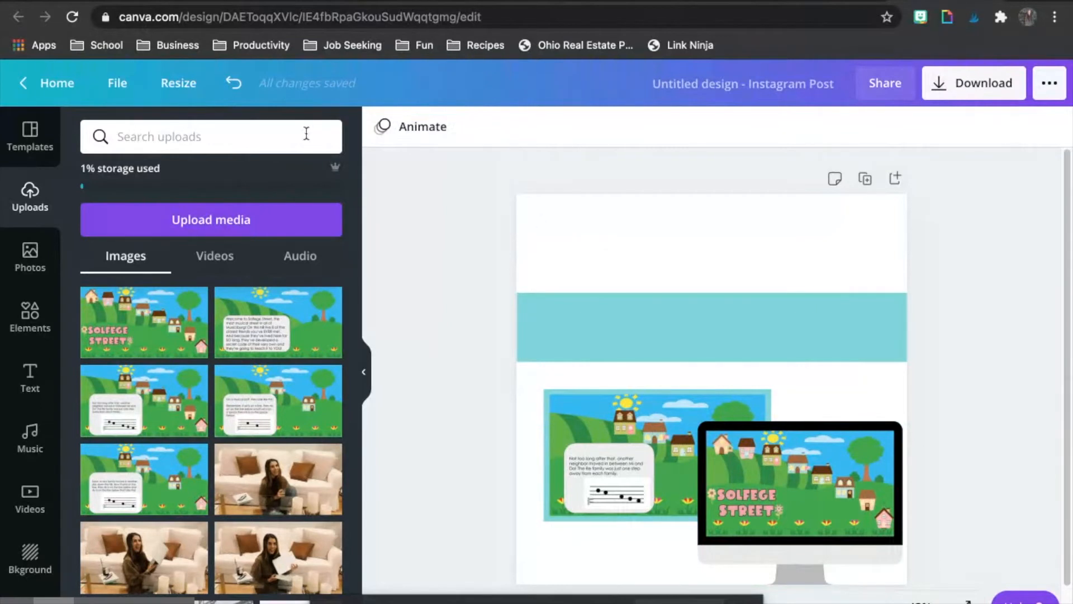
Step: Find the "just breathe" font combination and add it to the upper part of the page
left_click(29, 375)
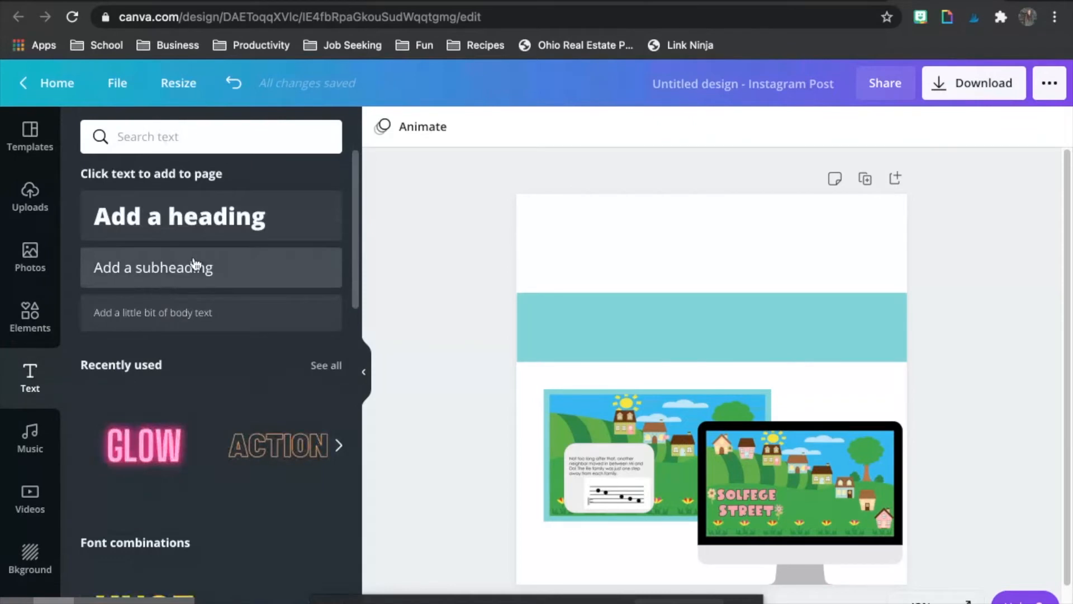
scroll(221, 385, "down", 4)
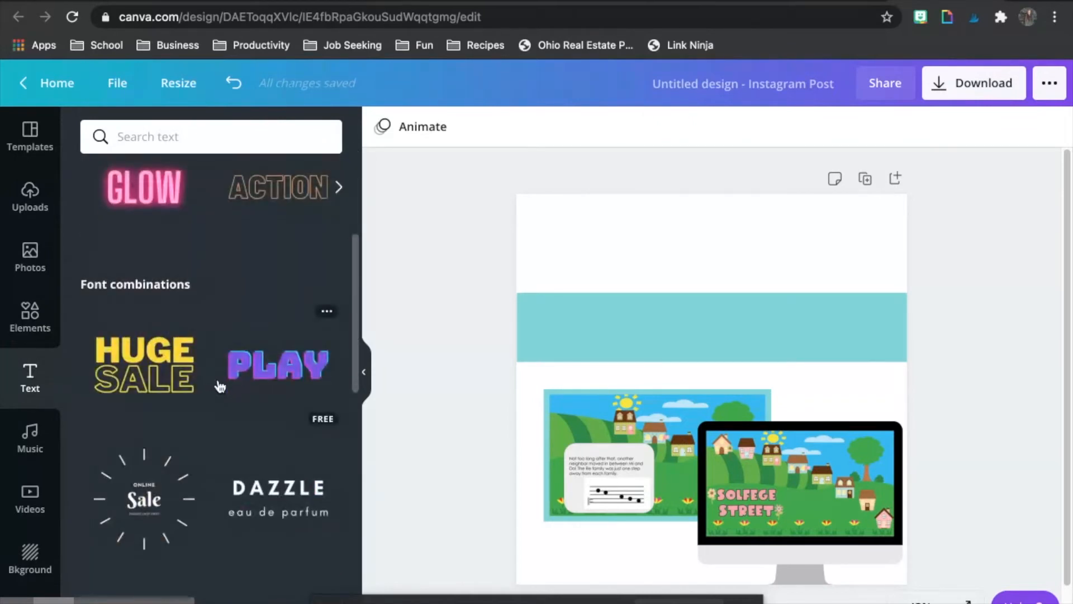
scroll(221, 386, "down", 10)
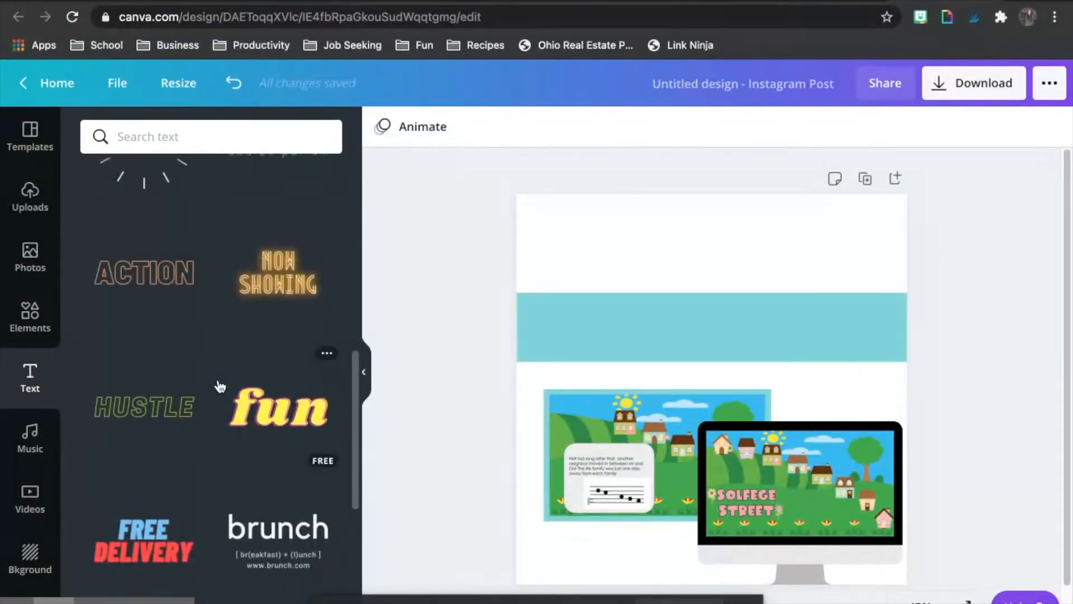
scroll(221, 385, "down", 6)
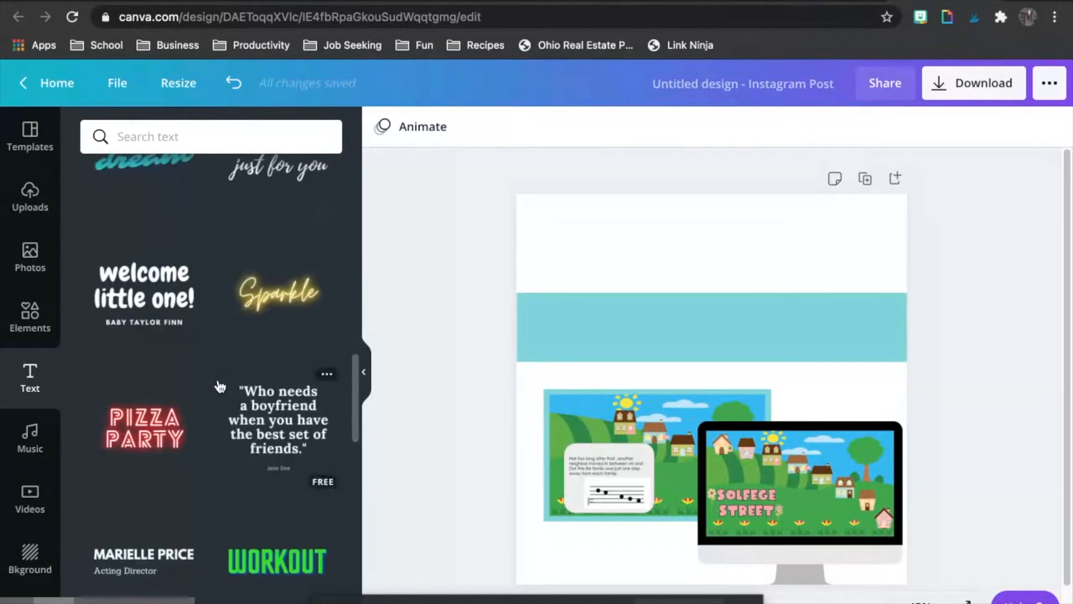
scroll(220, 385, "down", 4)
scroll(220, 386, "down", 5)
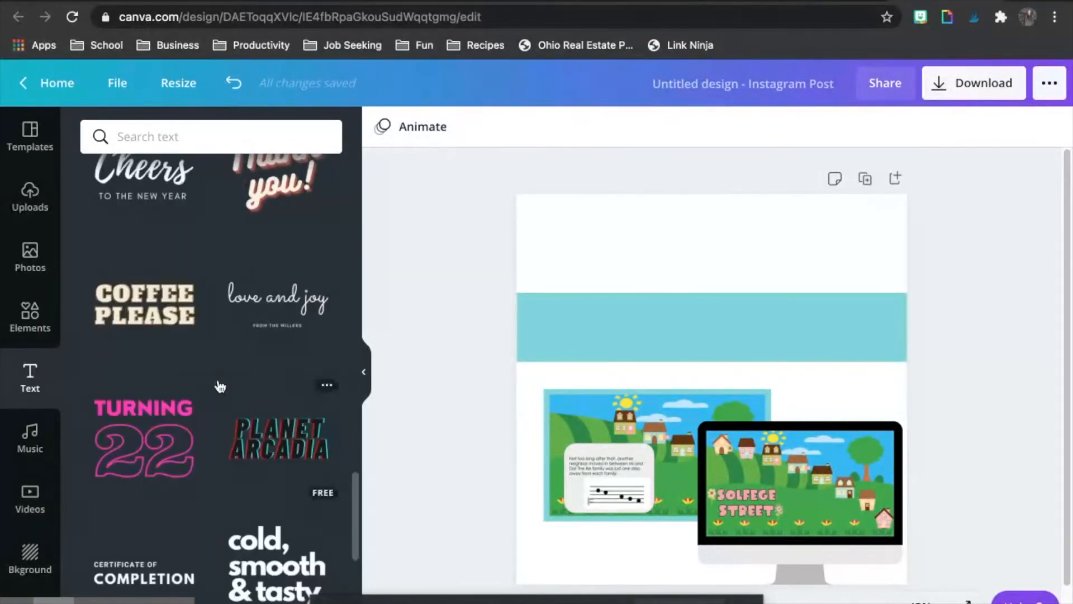
scroll(219, 386, "down", 6)
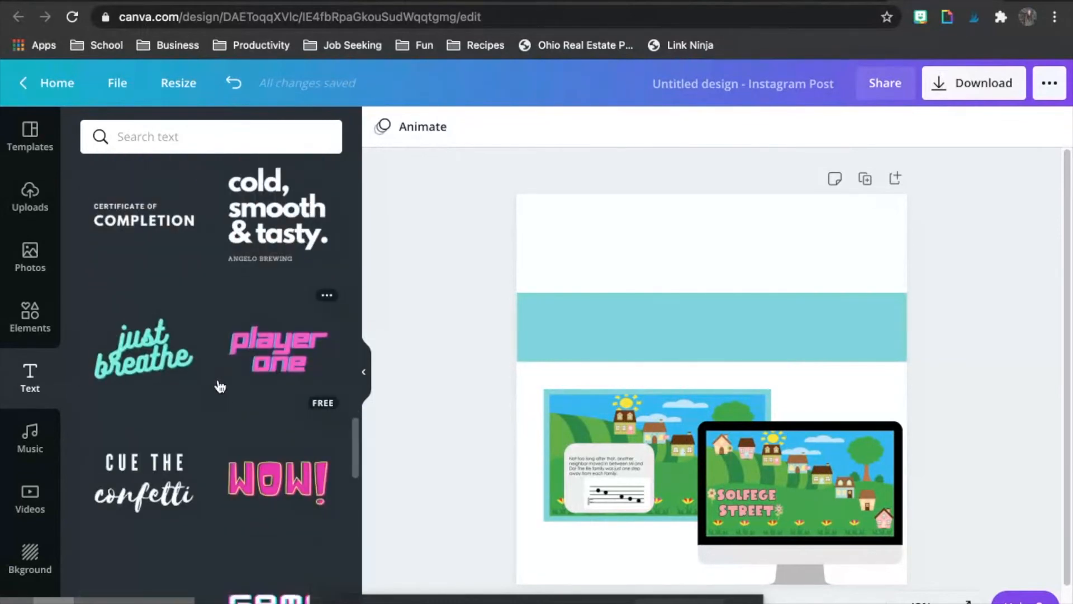
scroll(220, 386, "down", 3)
scroll(219, 386, "up", 2)
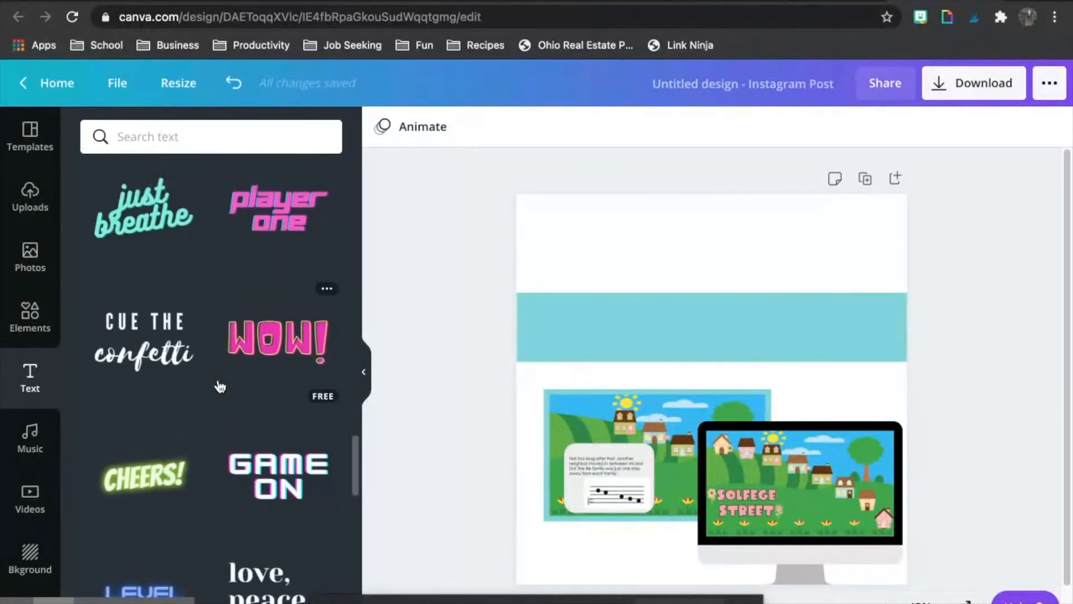
left_click_drag(163, 314, 655, 253)
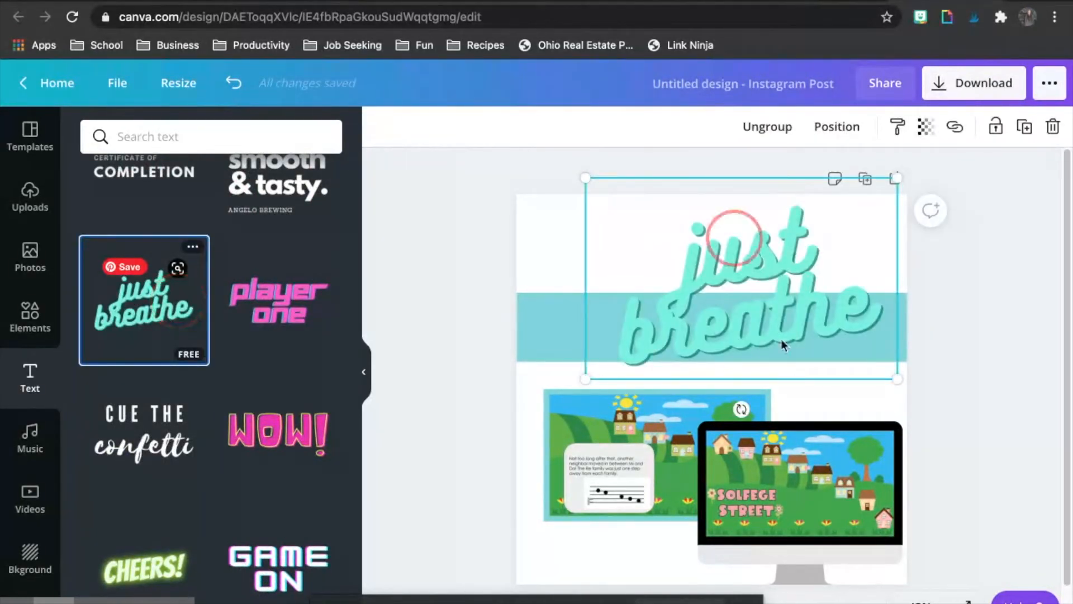
Step: Clear the word "breathe" from the added text and replace "just" with "Solfege Street"
left_click(756, 334)
double_click(757, 332)
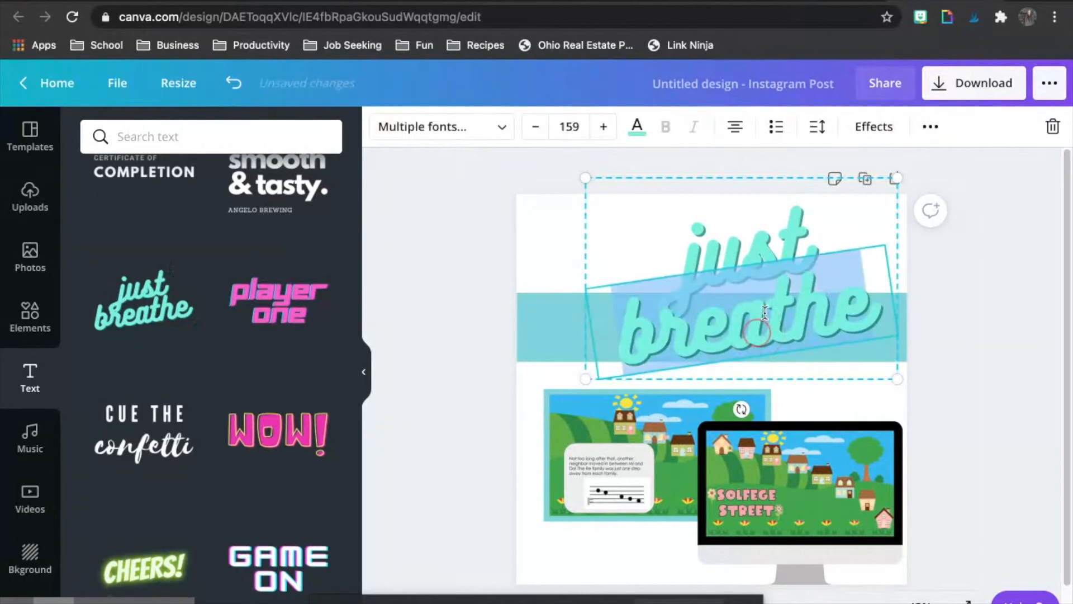
key("BackSpace")
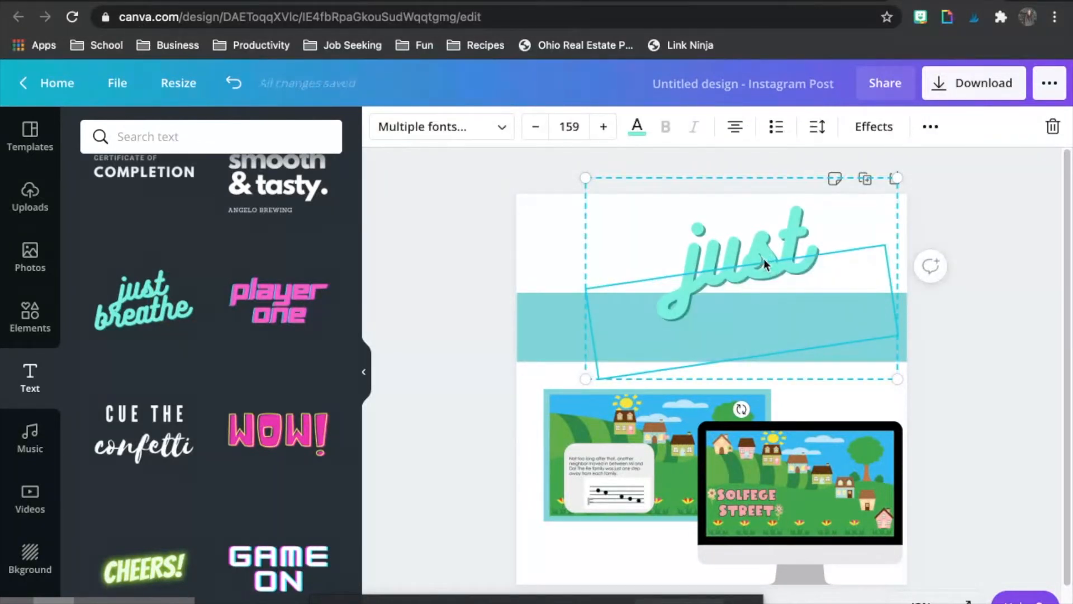
key("BackSpace")
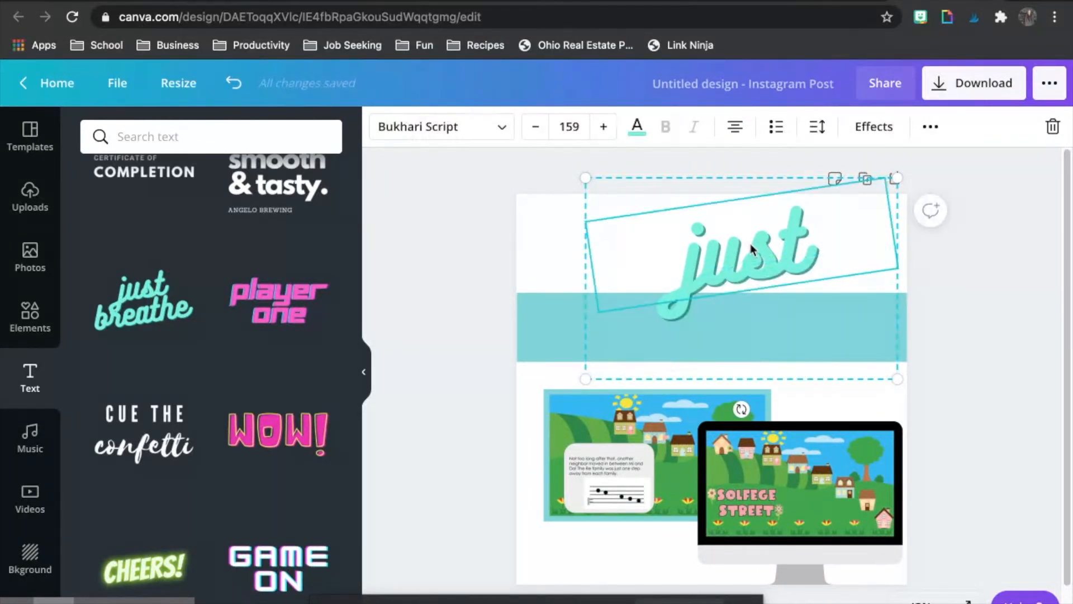
double_click(751, 249)
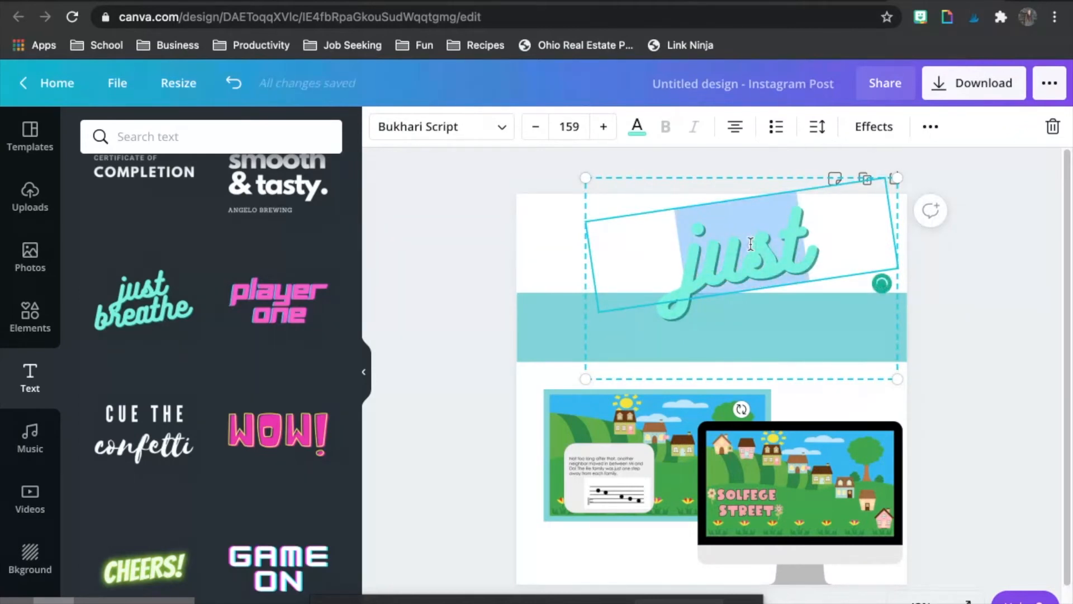
type("Solfege Str")
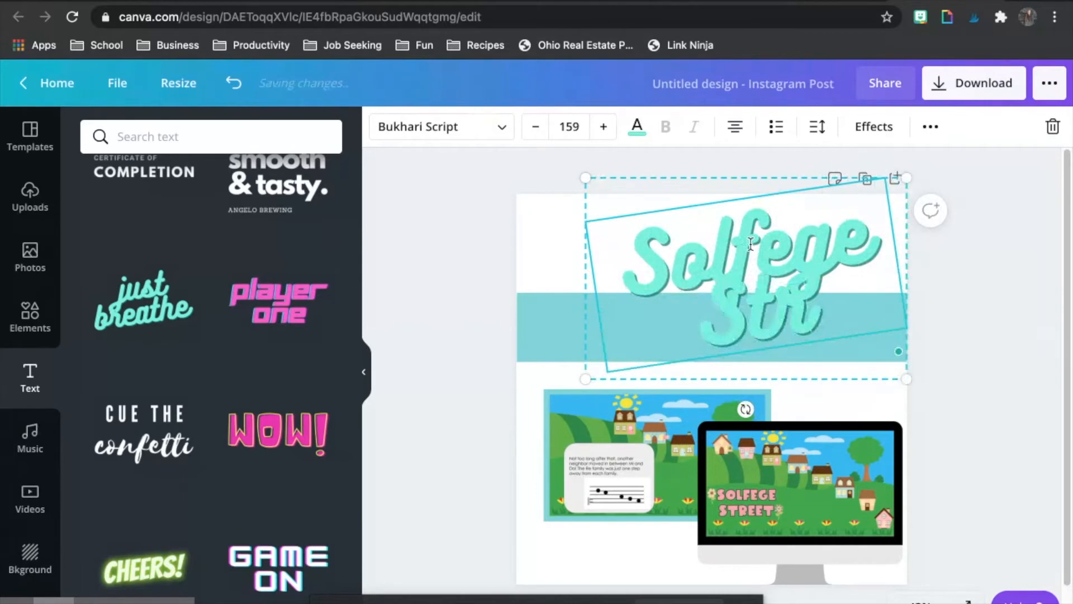
type("eet")
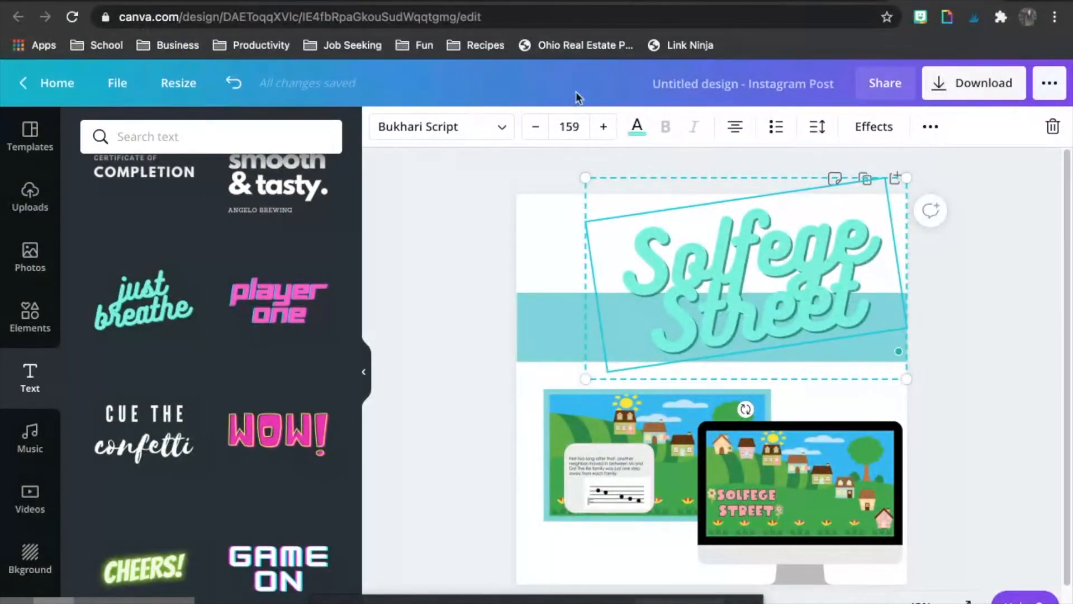
Step: Set the Solfege Street text's font size to 80
left_click(573, 122)
type("80")
key("Return")
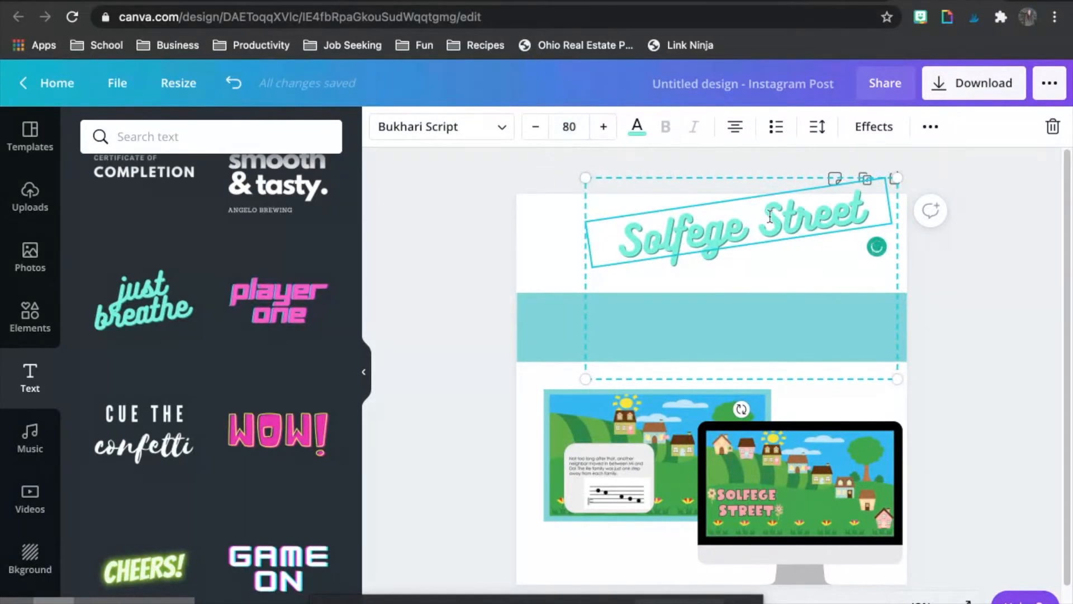
left_click(1036, 357)
Step: Ungroup the Solfege Street text group and delete only its empty lower text box, keeping the title
left_click(786, 223)
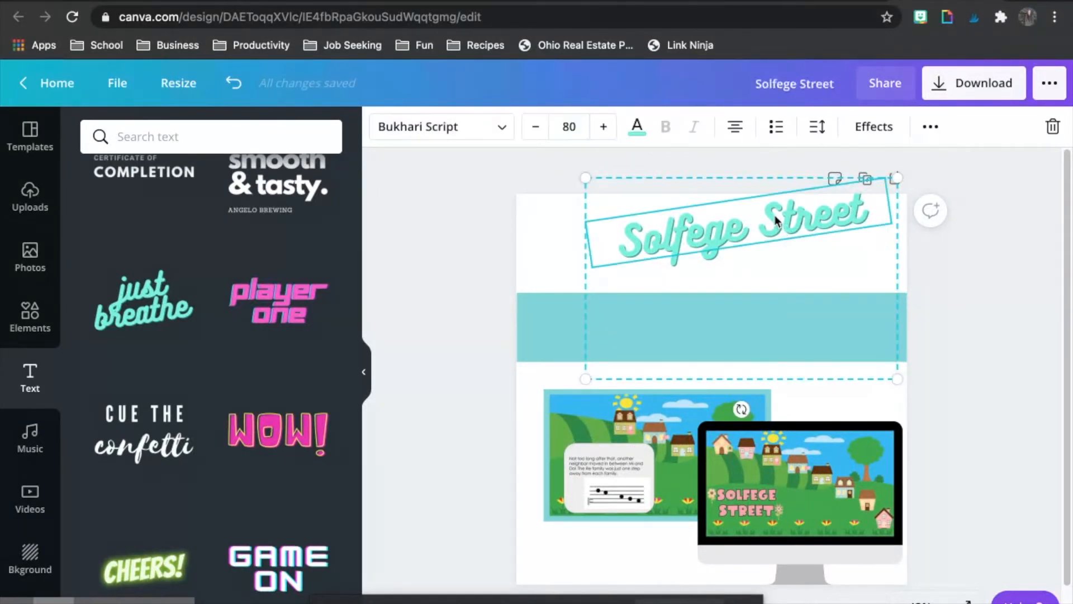
right_click(776, 220)
left_click(819, 502)
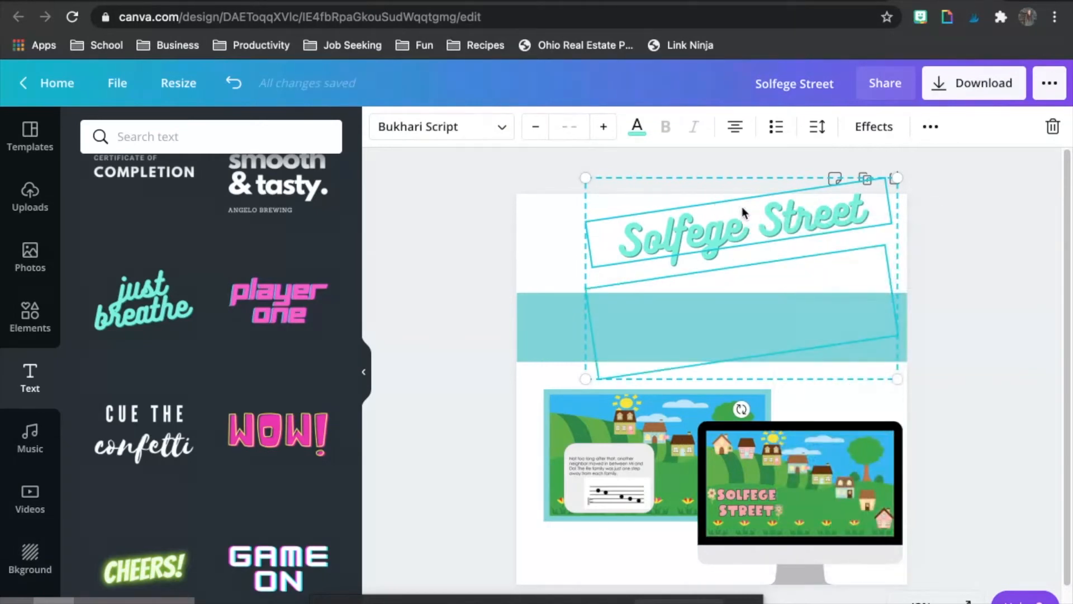
key("Delete")
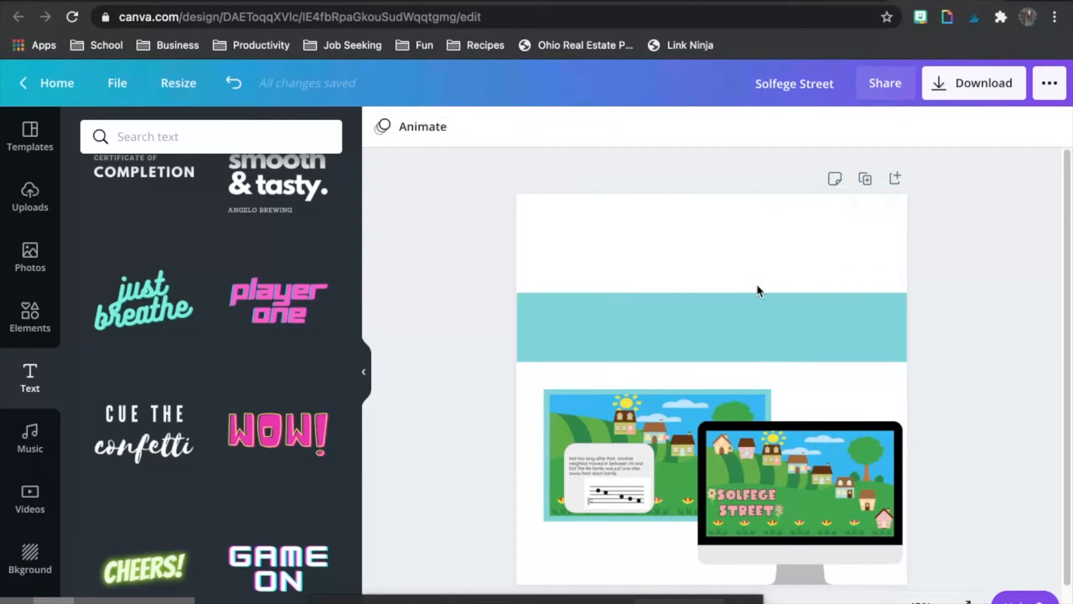
left_click(232, 85)
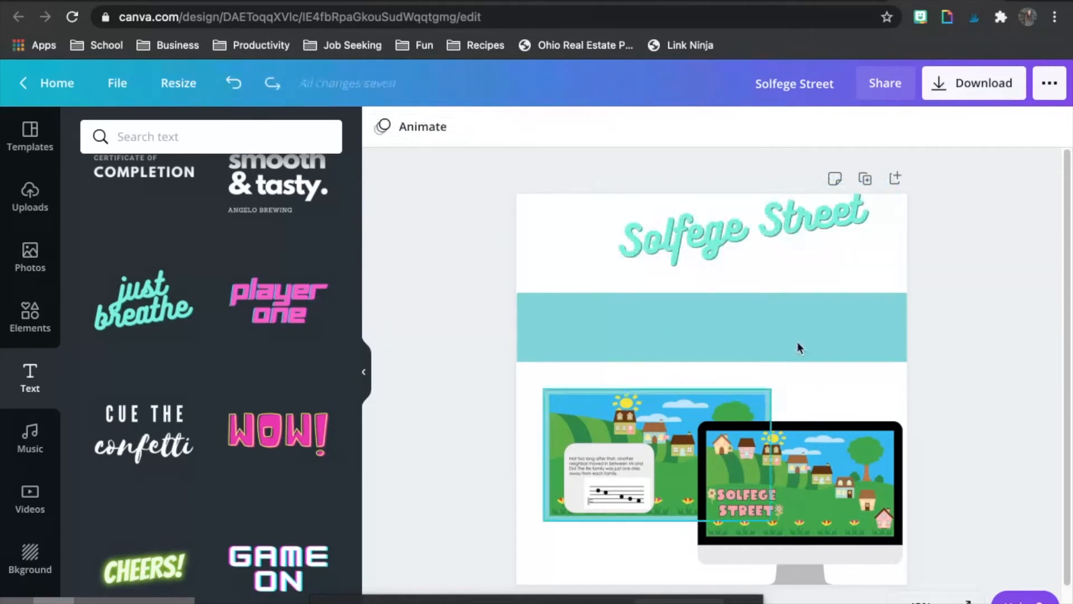
left_click(759, 321)
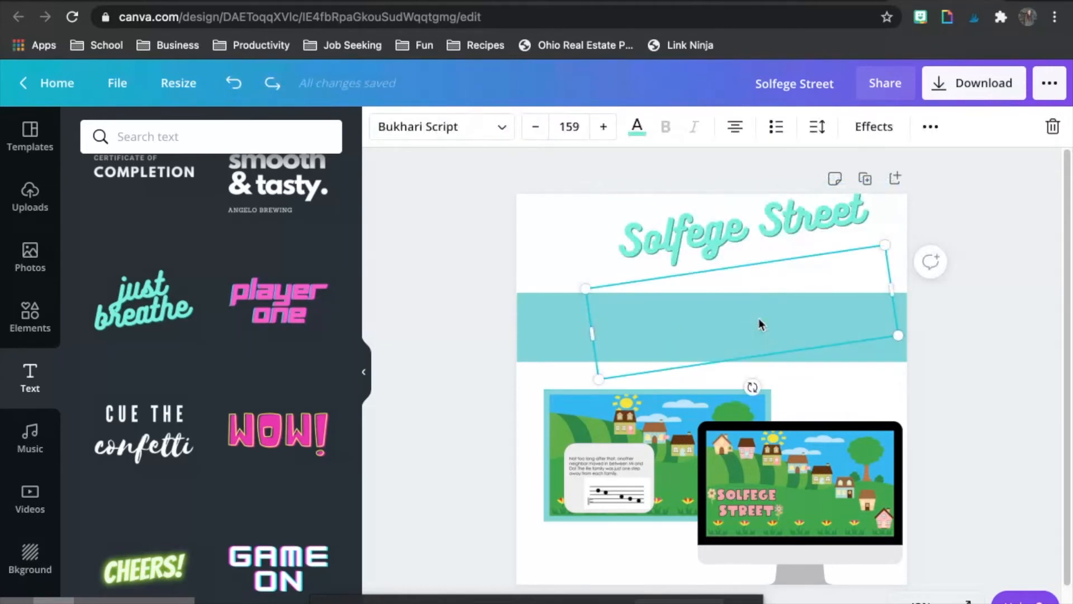
key("Delete")
Step: Rotate the Solfege Street title to horizontal and enlarge it to size 118, spanning the page width above the teal band
left_click(728, 233)
left_click_drag(785, 222, 751, 234)
mouse_move(693, 296)
left_mouse_down()
mouse_move(676, 280)
mouse_move(687, 293)
left_mouse_up()
left_click_drag(852, 261, 906, 271)
left_click_drag(748, 244, 674, 244)
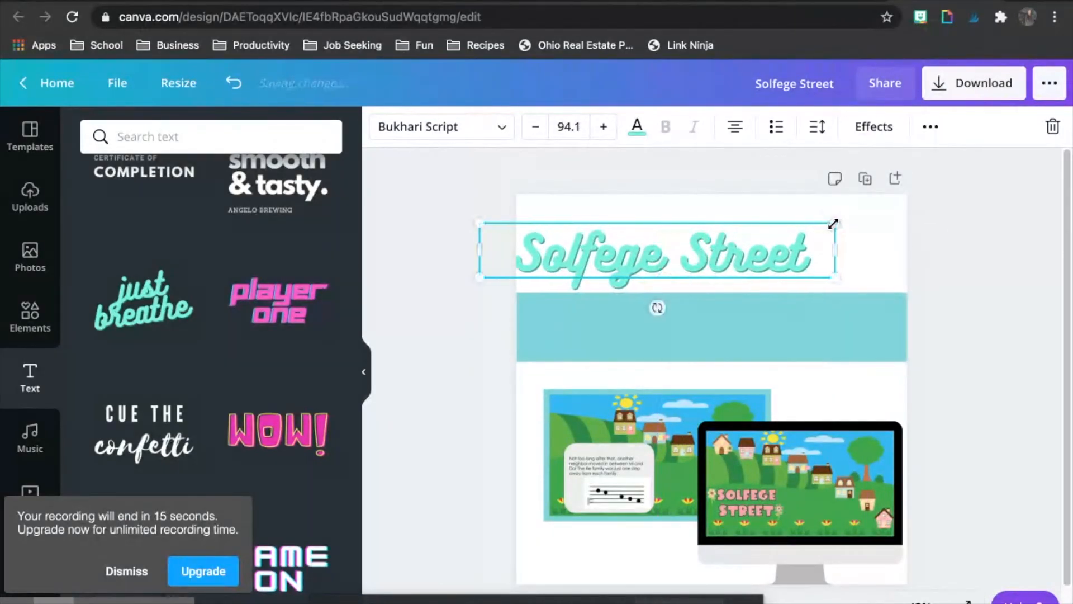
left_click_drag(833, 223, 927, 220)
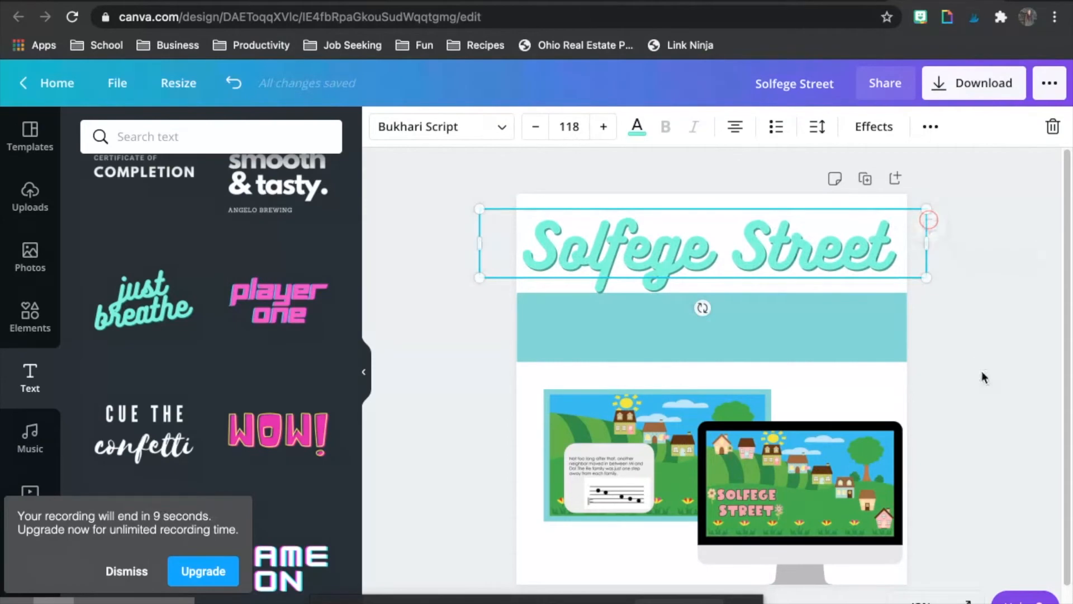
left_click(985, 378)
Step: Try the pale lilac swatch from the Pastel Blonde palette as the Solfege Street title's text colour
left_click(728, 259)
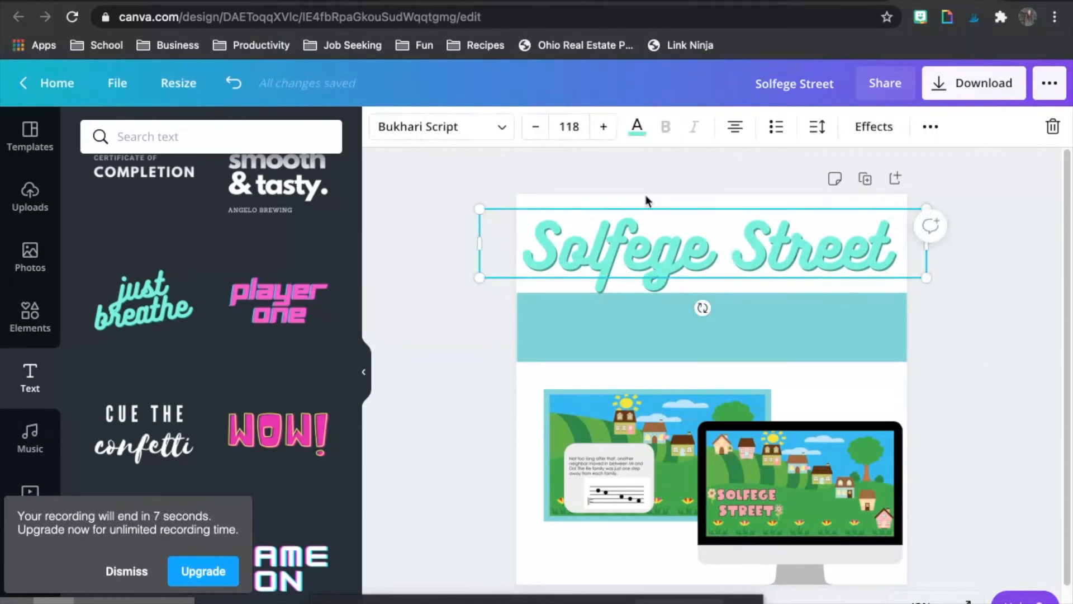
left_click(637, 125)
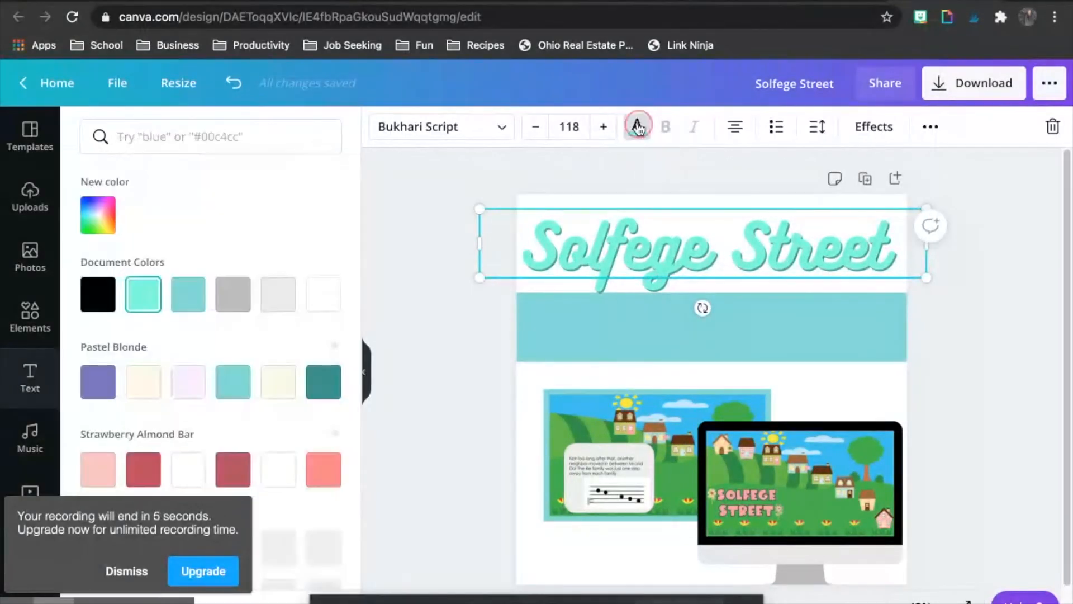
left_click(192, 382)
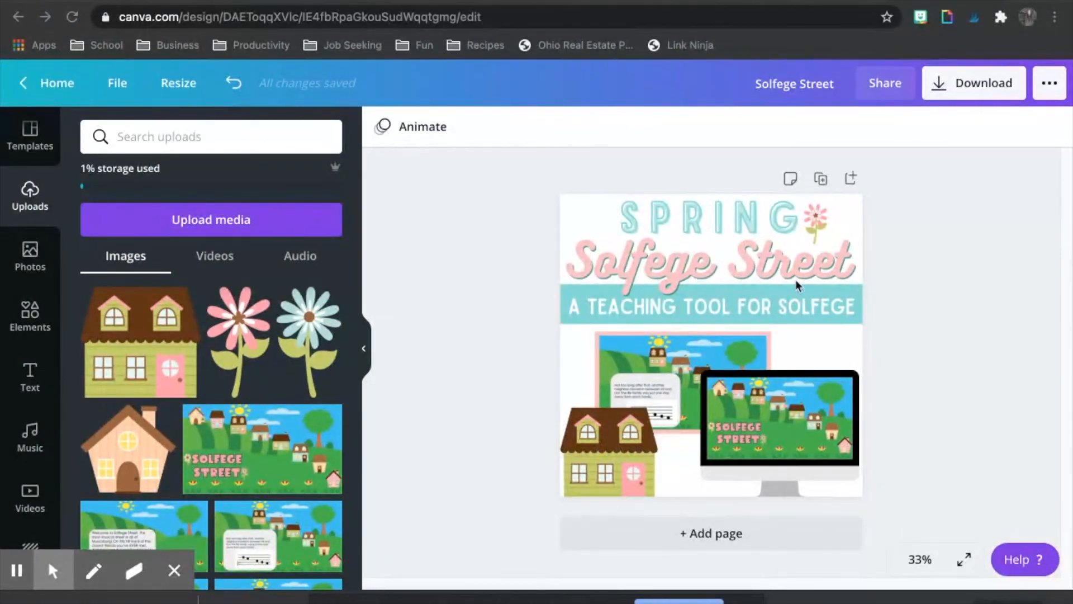
Step: Look through the recently used text styles and ready-made font combinations in the text library
left_click(677, 227)
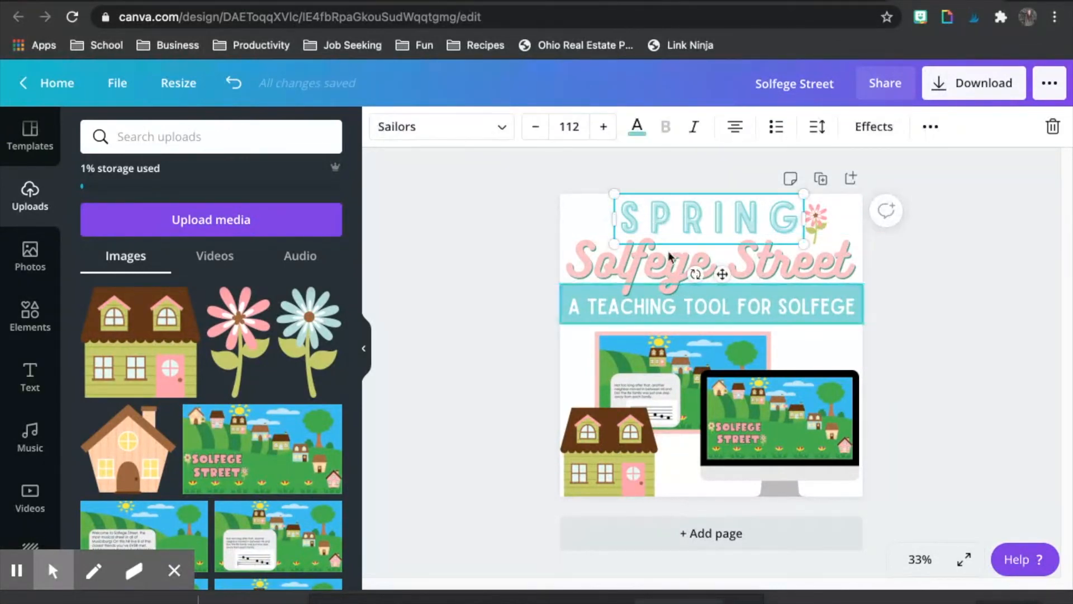
left_click(470, 237)
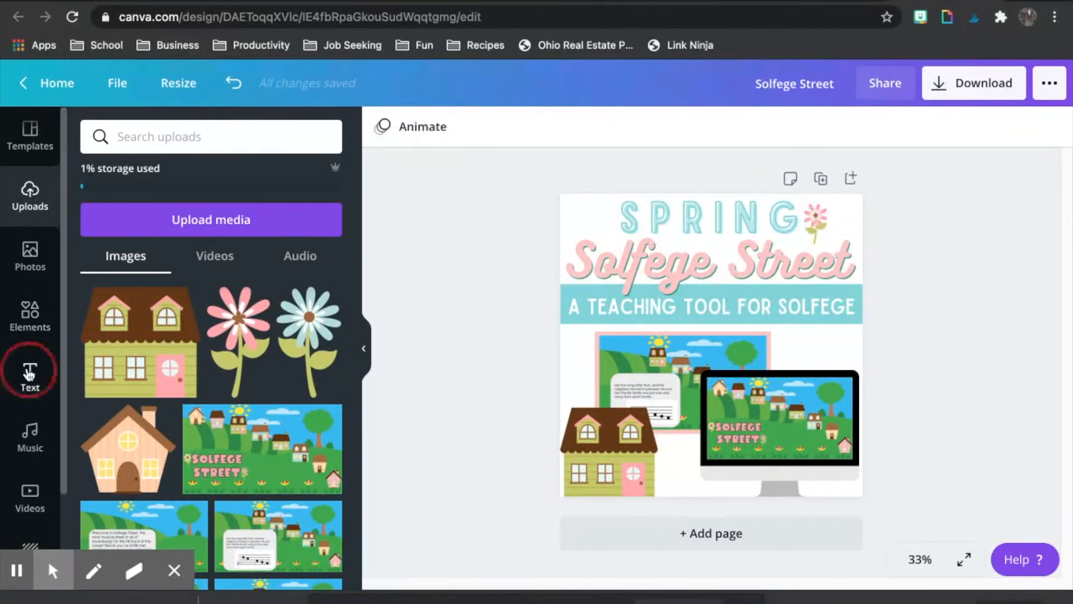
left_click(30, 373)
scroll(190, 391, "down", 7)
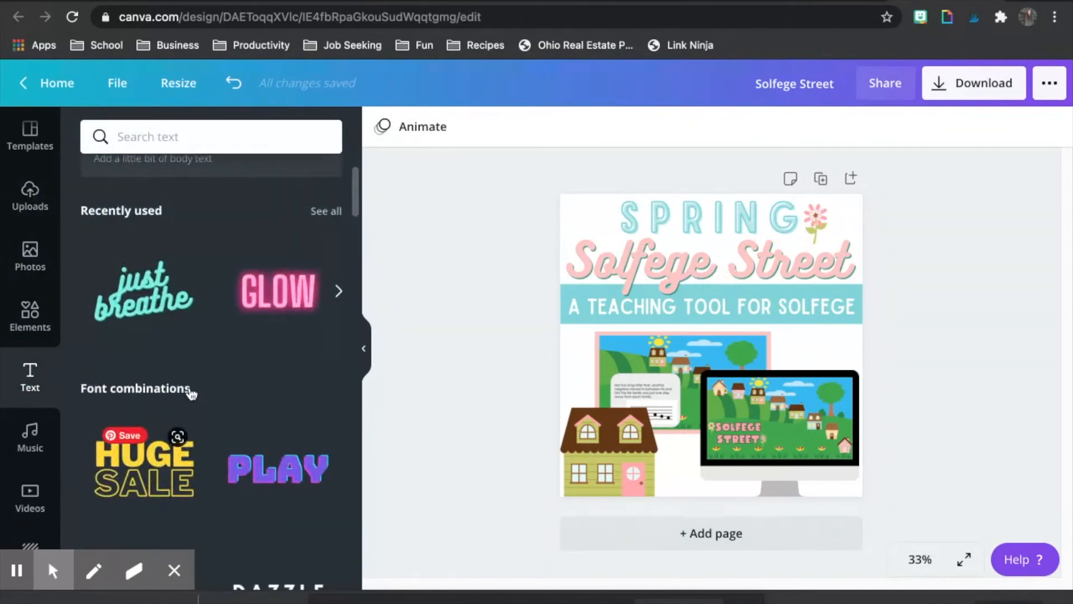
scroll(190, 391, "down", 2)
scroll(191, 386, "up", 2)
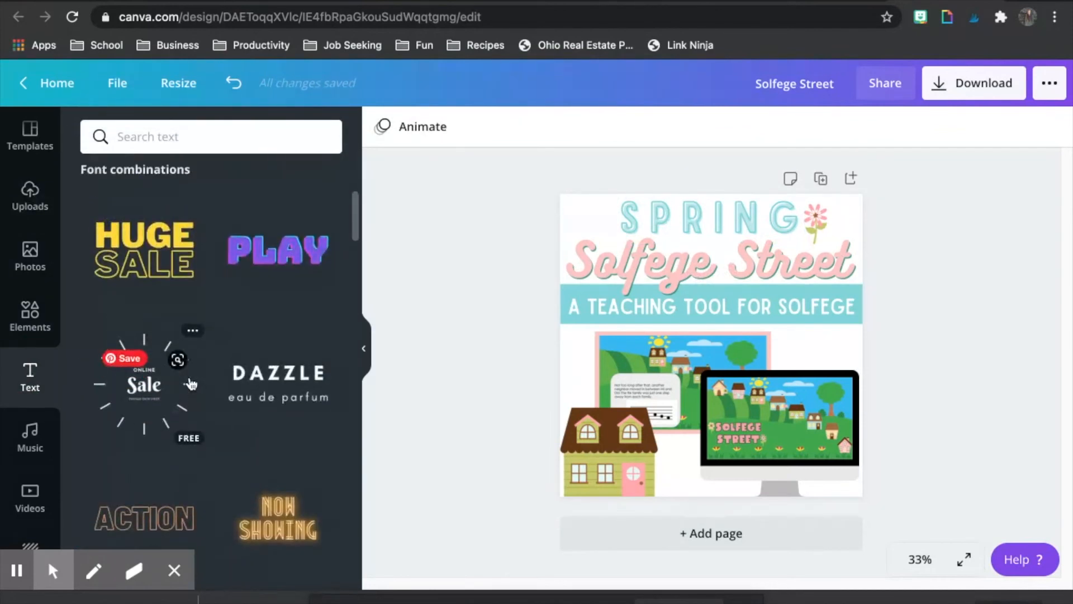
Step: Widen the SPRING title's letter spacing slightly and nudge the title away from the flower
left_click(681, 221)
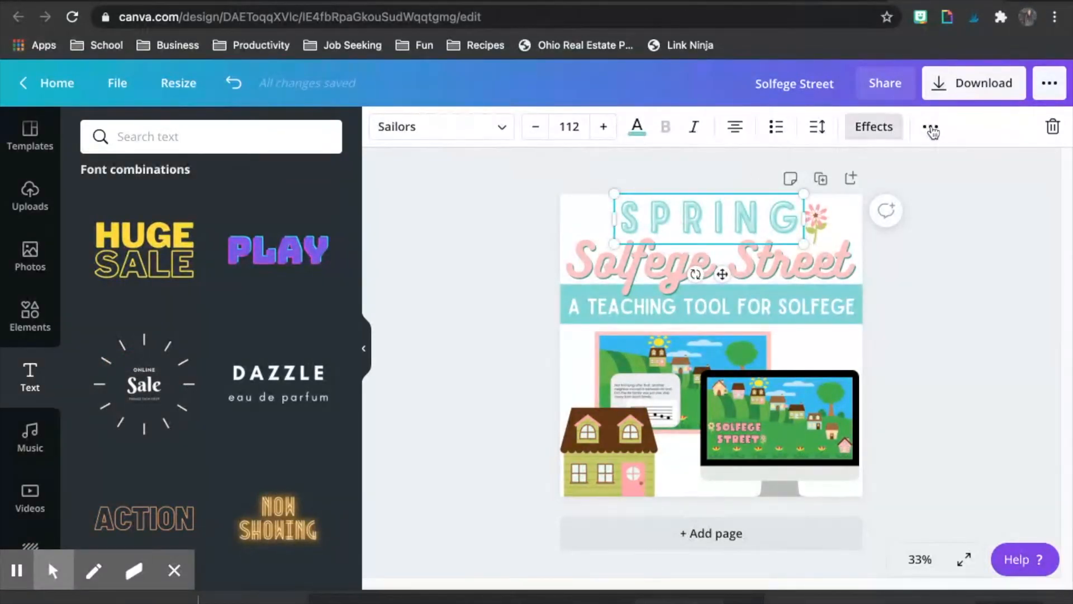
left_click(811, 130)
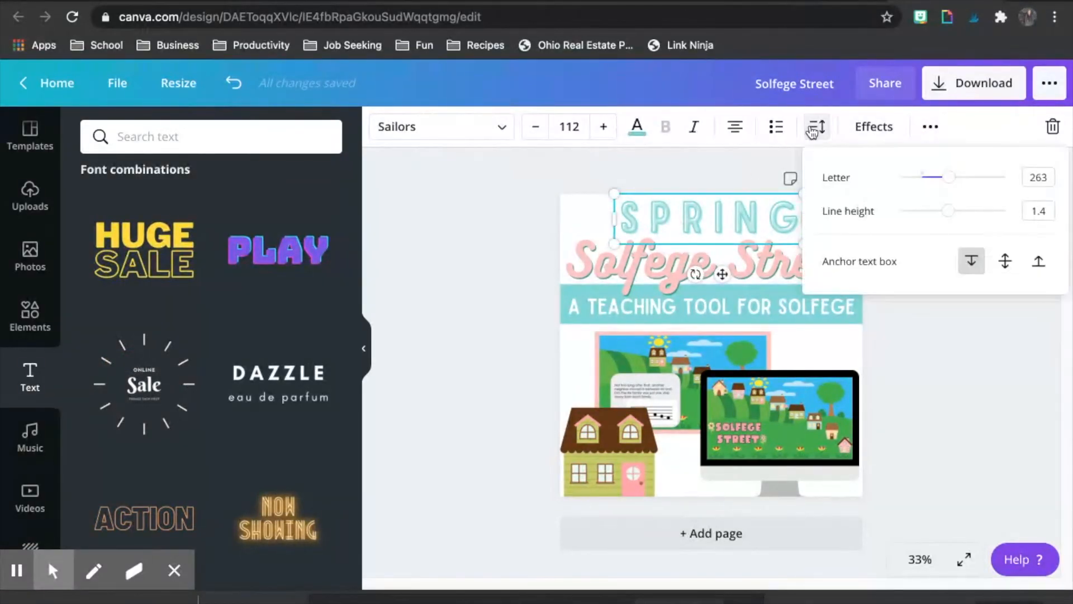
left_click_drag(948, 182, 960, 185)
left_click(978, 378)
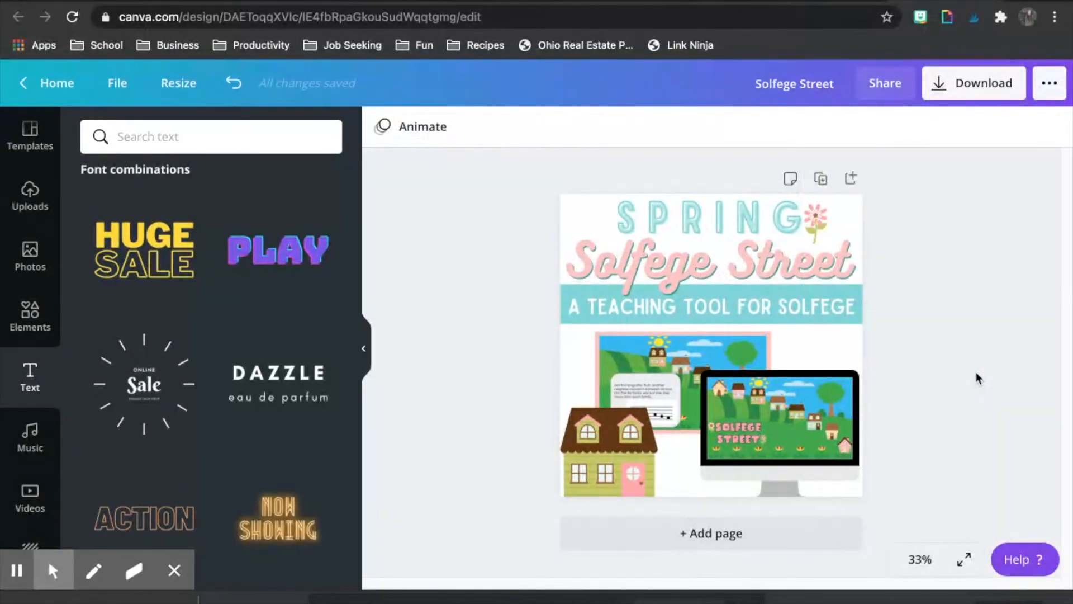
left_click_drag(727, 224, 719, 218)
left_click(946, 371)
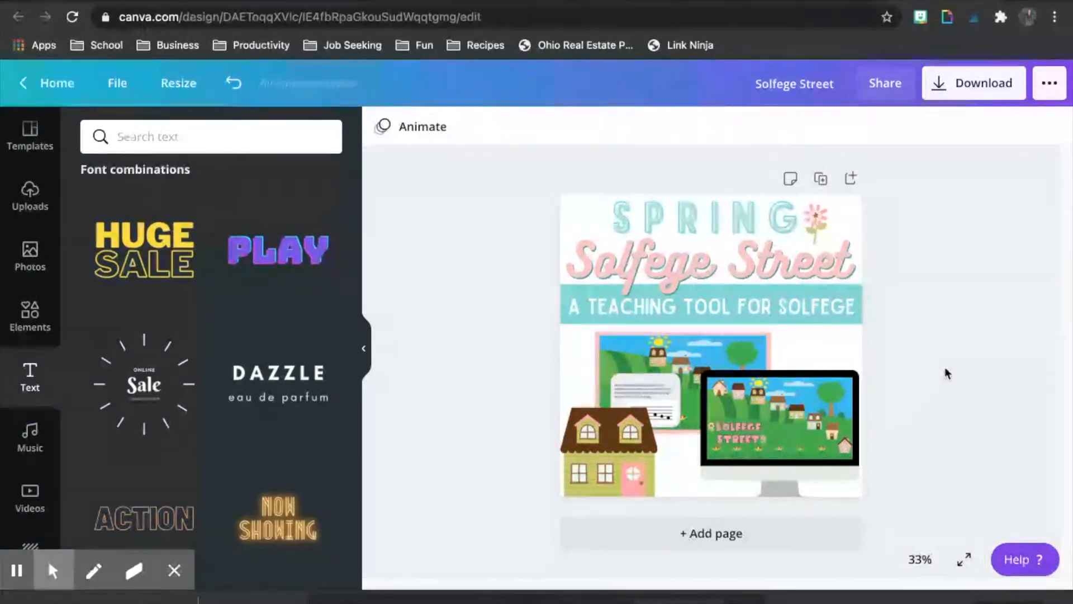
Step: Download the cover as a PNG at size 1 (1080 × 1080 px) and dismiss the completion dialog
left_click(963, 84)
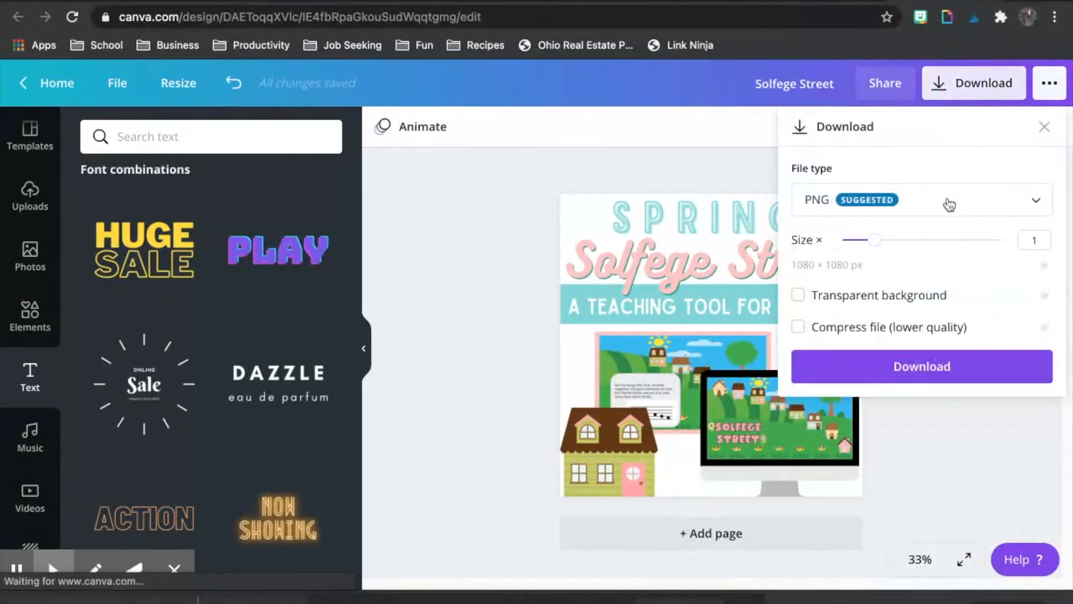
left_click(928, 366)
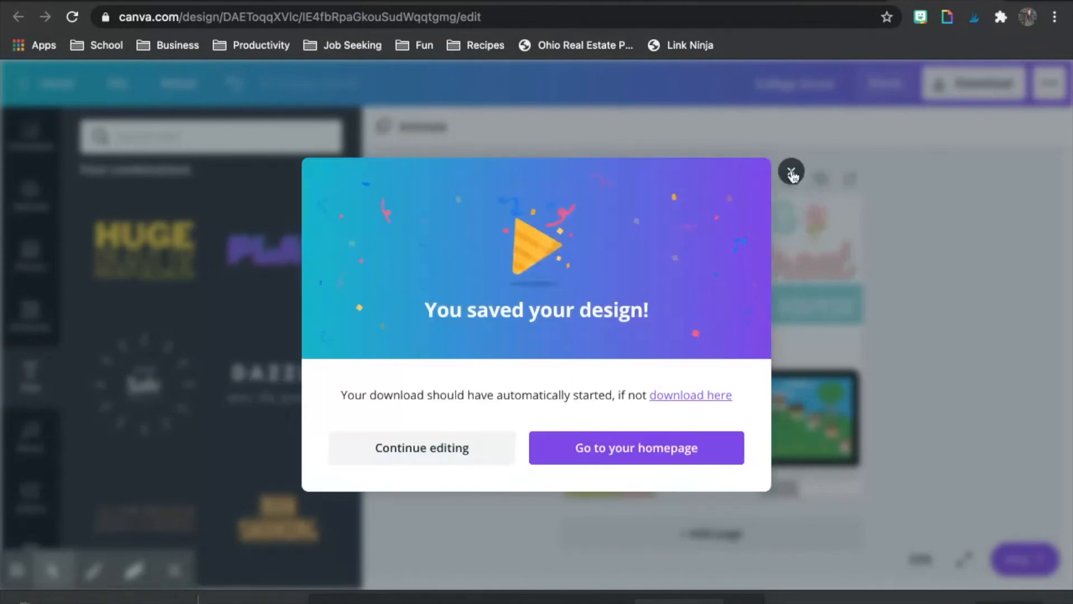
left_click(791, 172)
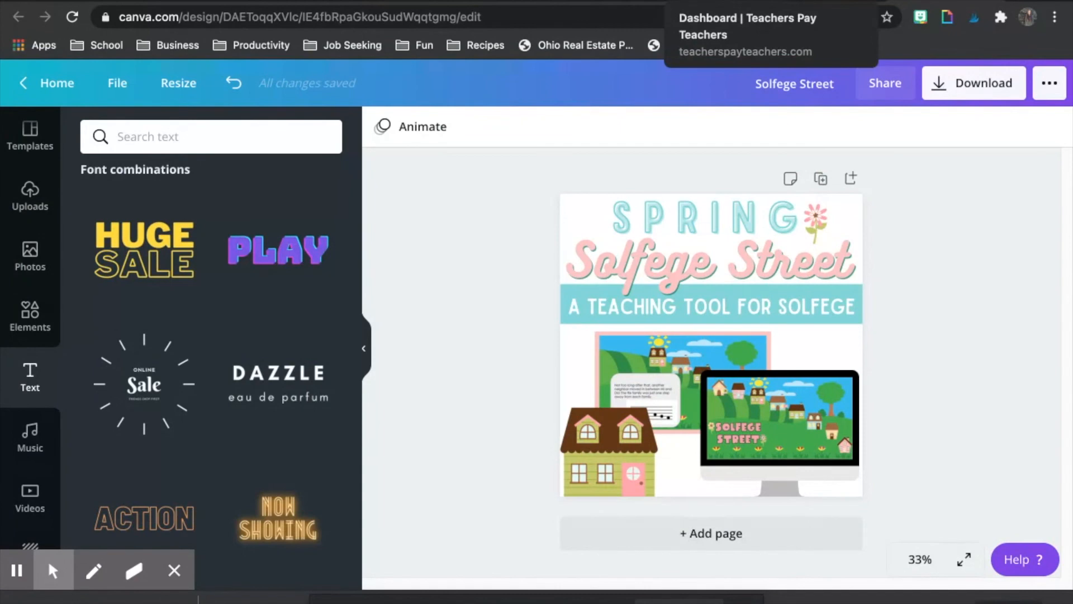
Step: Switch to the Joyful Noise Teaching store on Teachers Pay Teachers and sort its products by Most Recent
left_click(725, 2)
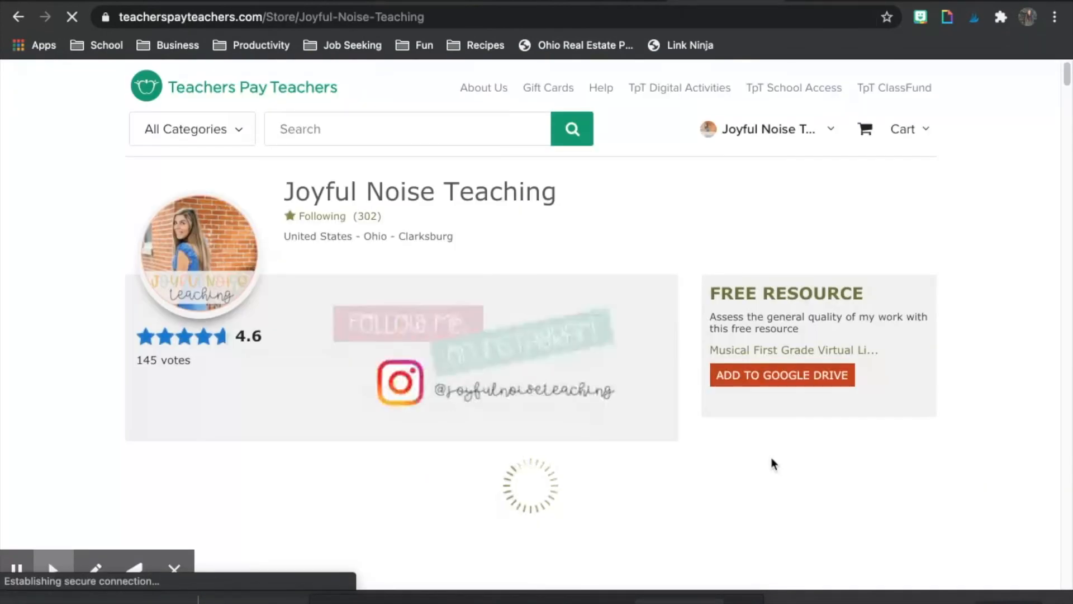
scroll(773, 464, "down", 6)
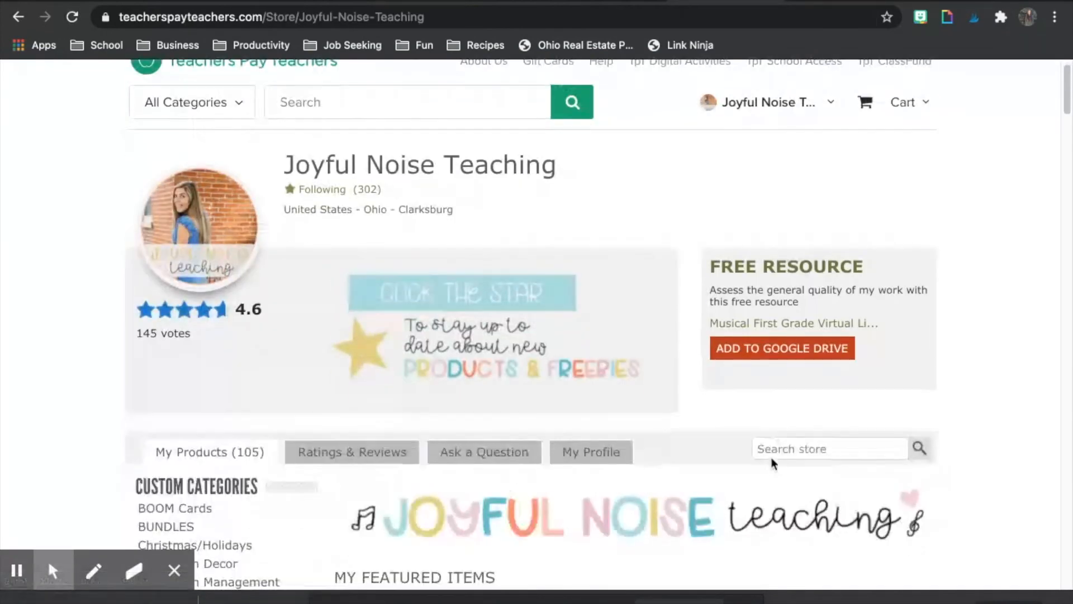
scroll(773, 464, "down", 3)
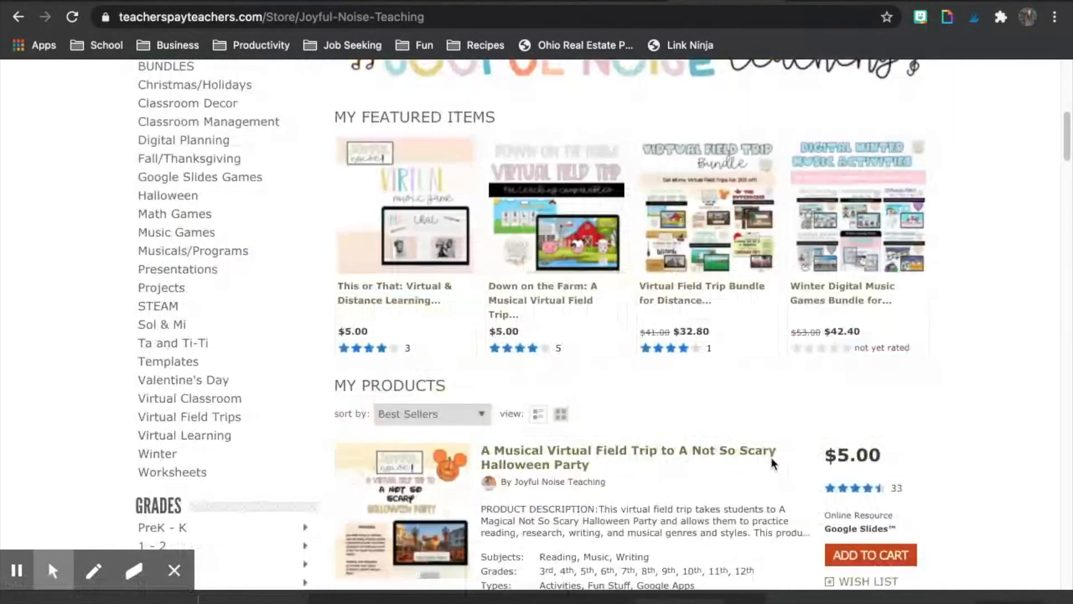
scroll(964, 437, "down", 4)
scroll(961, 433, "down", 4)
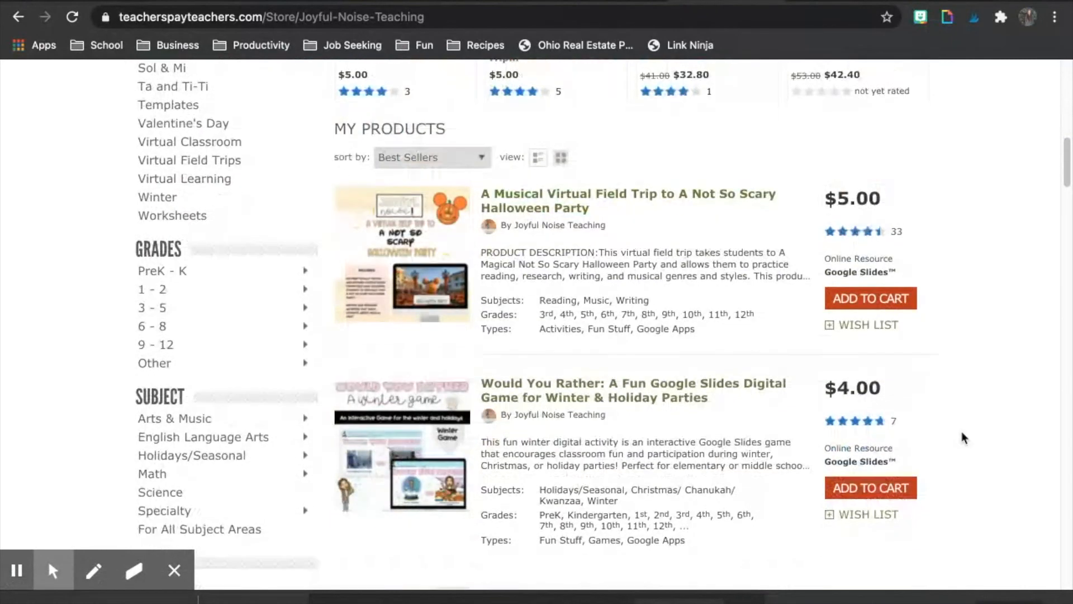
scroll(960, 434, "up", 4)
left_click(478, 206)
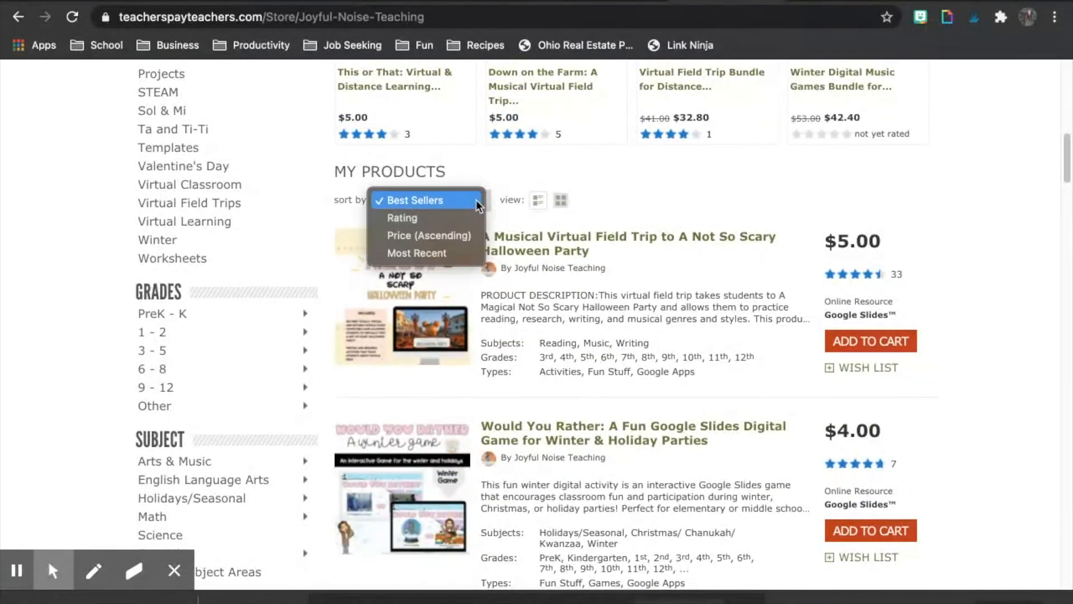
left_click(445, 253)
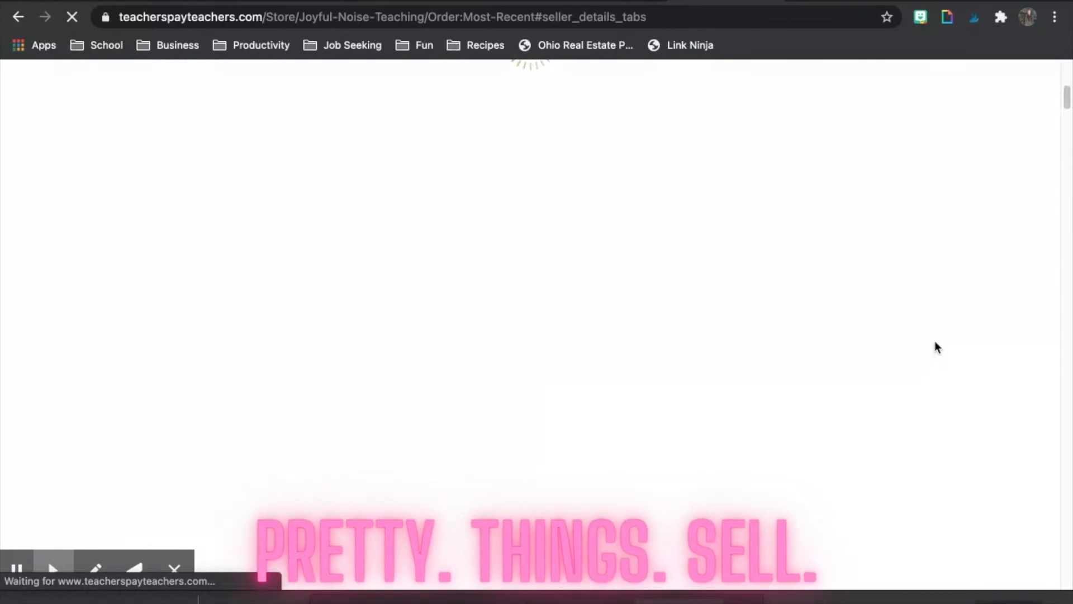
Step: Examine the cover designs of the store's most recent products and return to the Solfege Street design in Canva
scroll(938, 348, "down", 8)
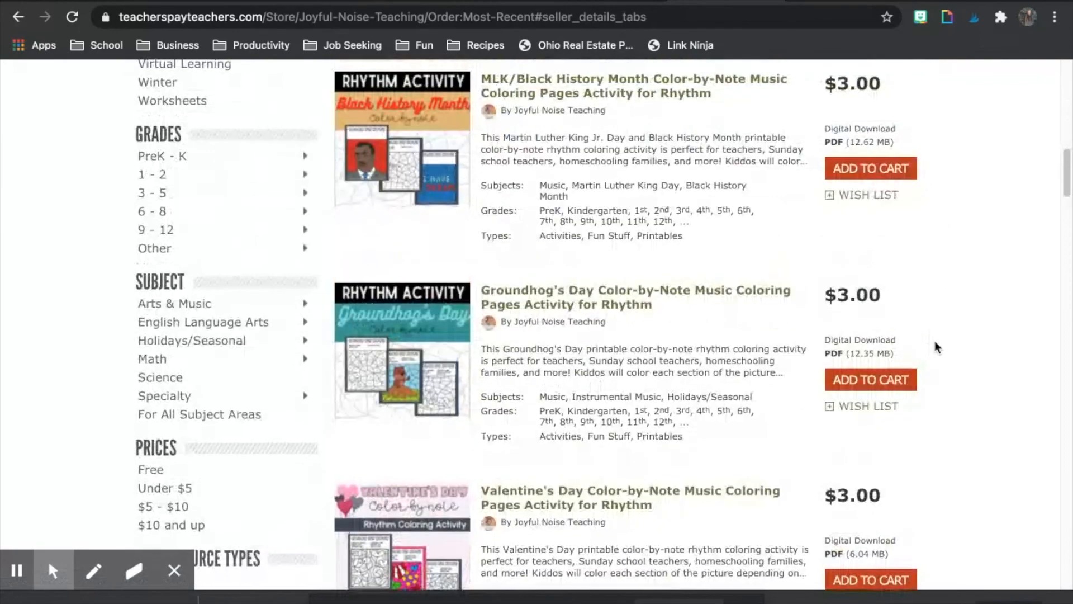
scroll(937, 348, "down", 3)
scroll(937, 348, "down", 6)
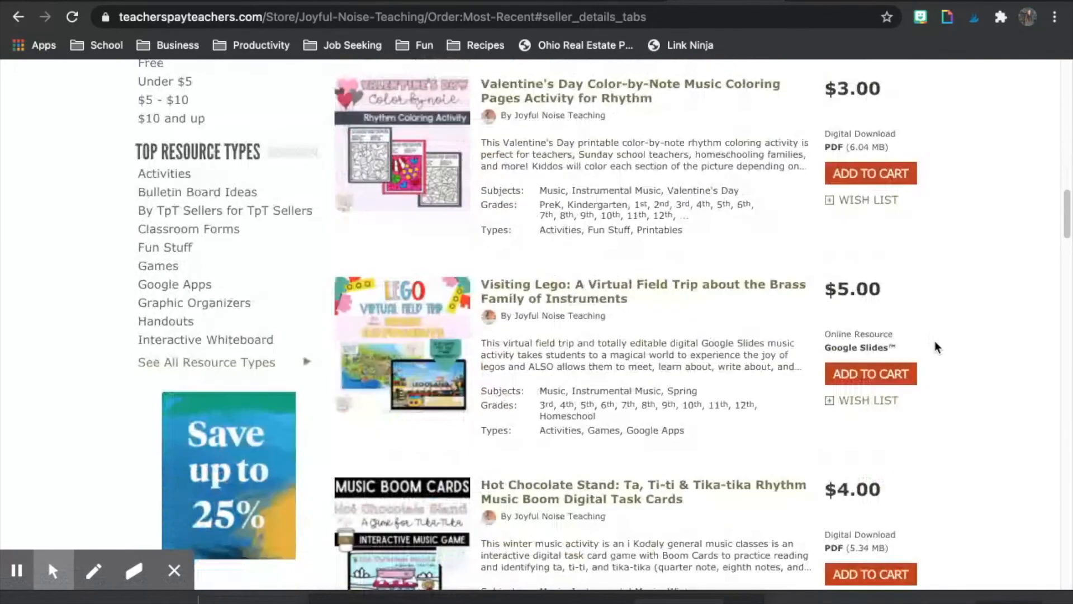
scroll(937, 348, "down", 6)
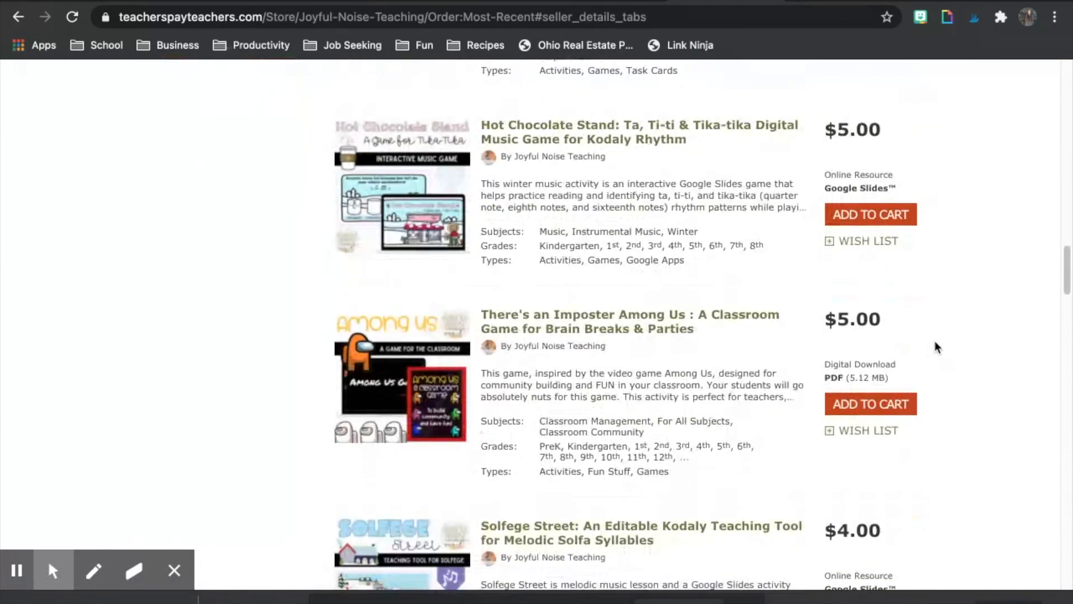
scroll(937, 347, "down", 3)
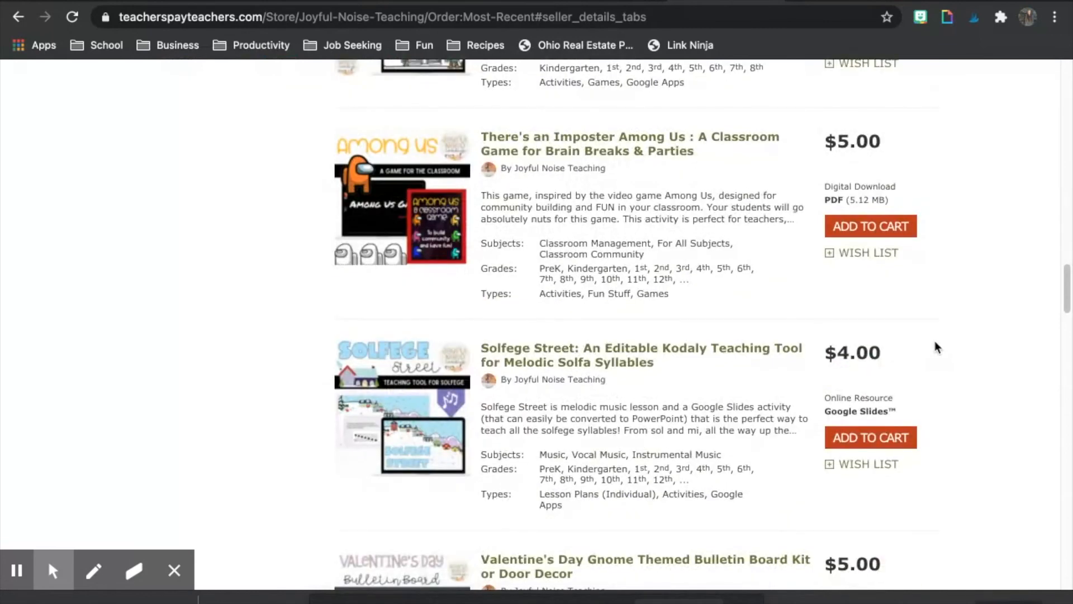
scroll(937, 347, "down", 7)
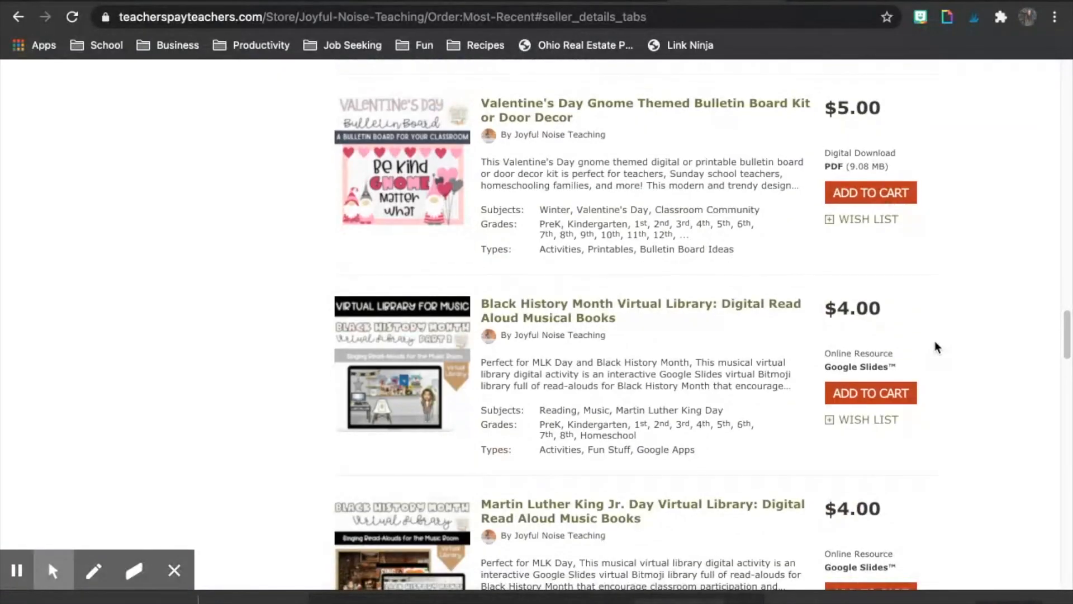
scroll(937, 348, "down", 10)
scroll(937, 348, "down", 10)
scroll(937, 348, "down", 3)
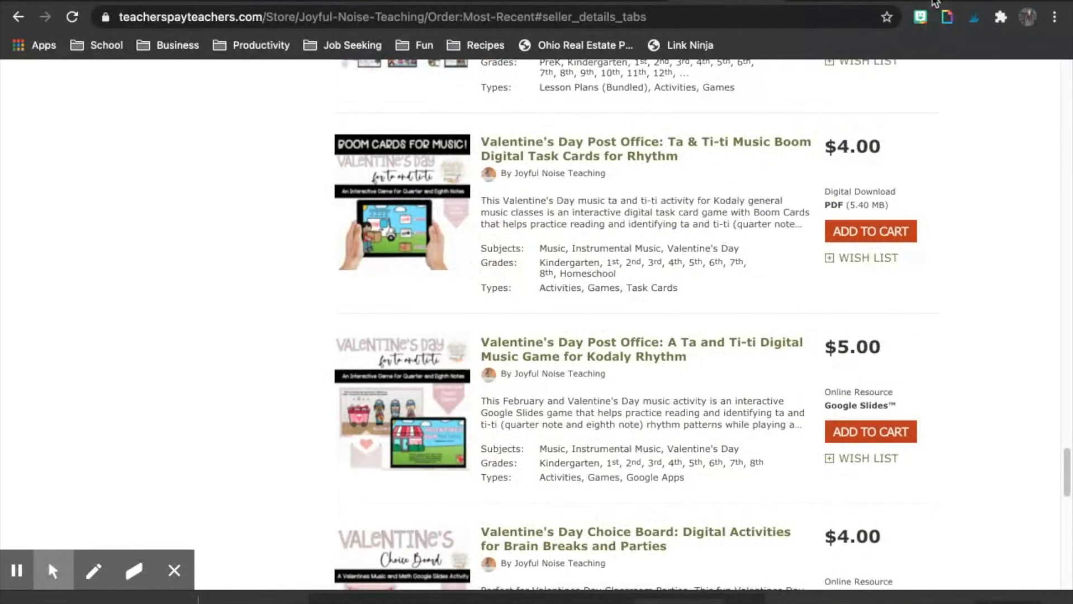
left_click(935, 0)
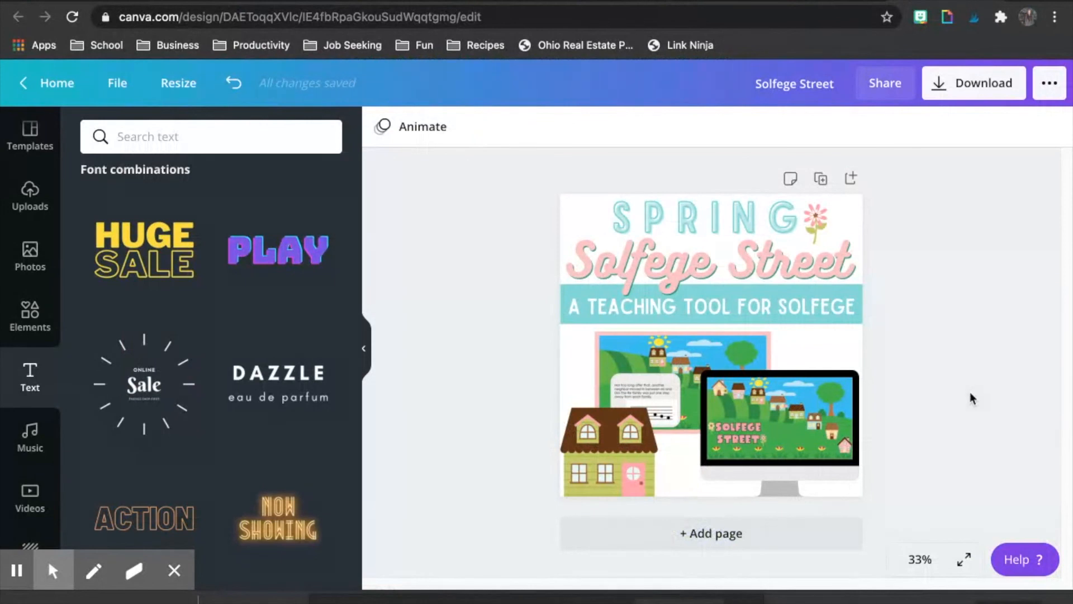